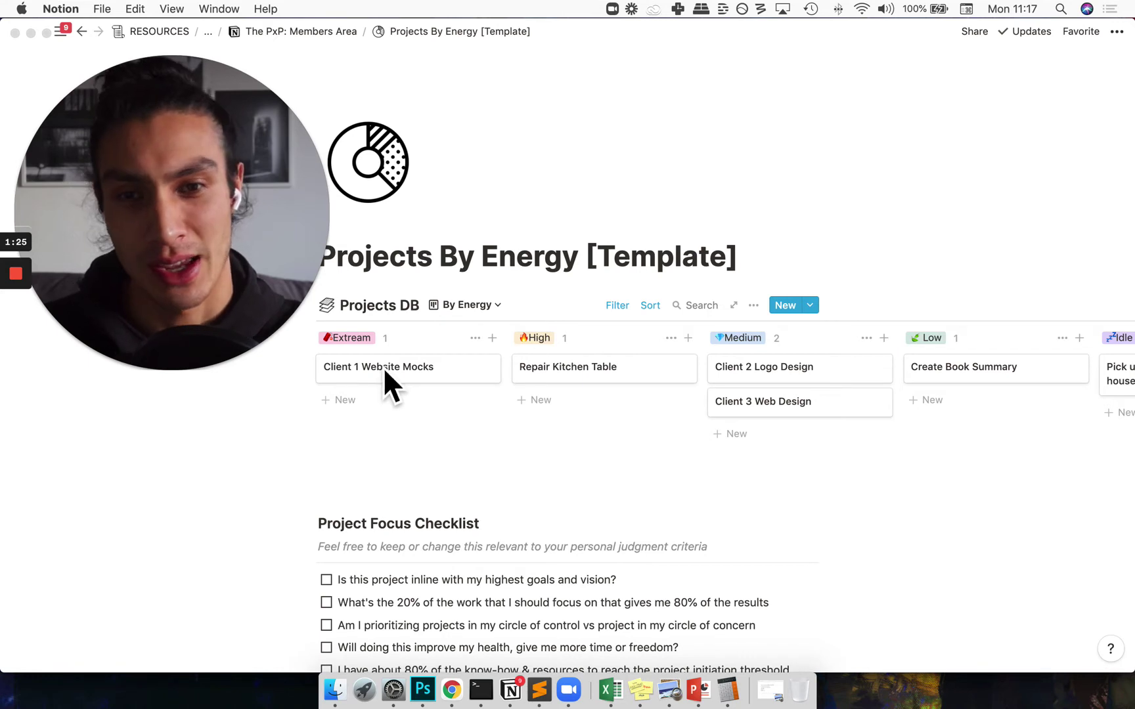
# Move Repair Kitchen Table to Low and Client 2 Logo Design to Medium, leaving High empty
pyautogui.hscroll(3, 420, 390)
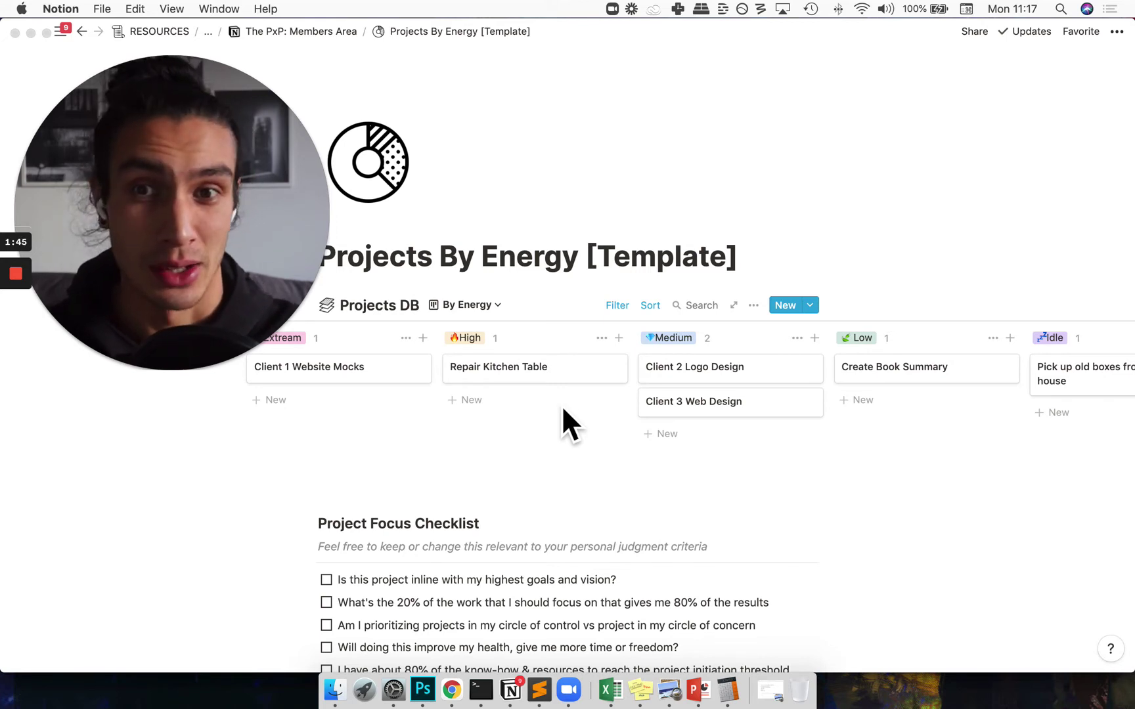
pyautogui.click(542, 371)
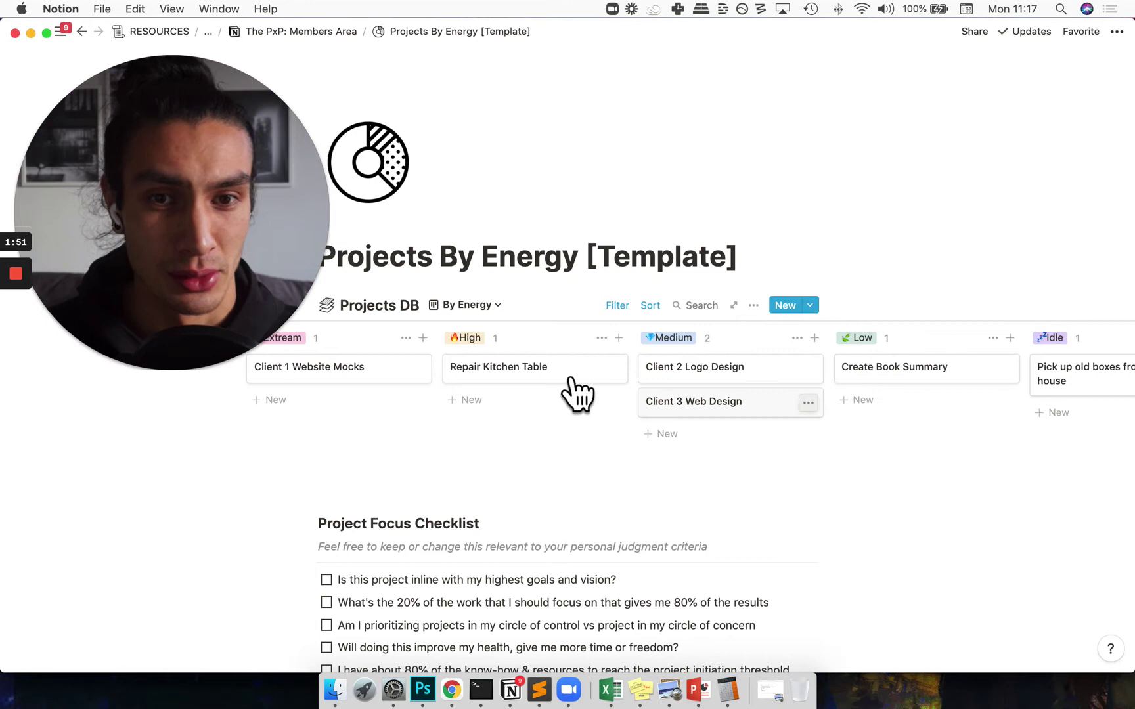
pyautogui.click(550, 362)
pyautogui.moveTo(663, 387); pyautogui.dragTo(880, 402)
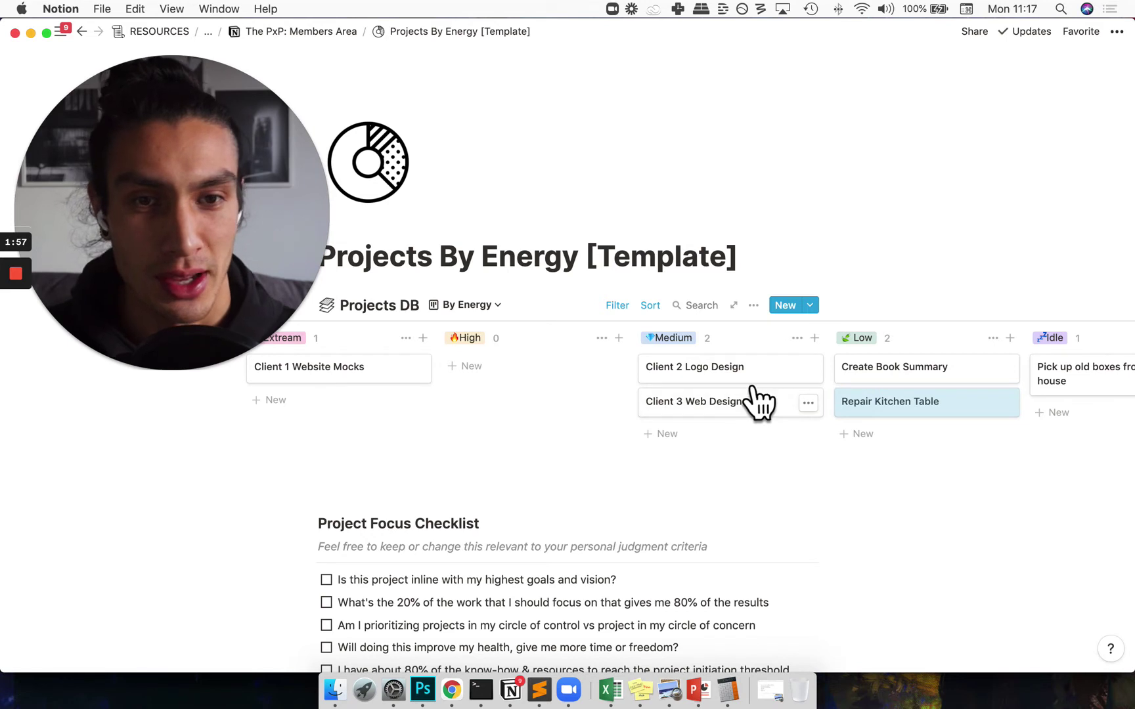
pyautogui.click(732, 366)
pyautogui.moveTo(694, 384); pyautogui.dragTo(597, 416)
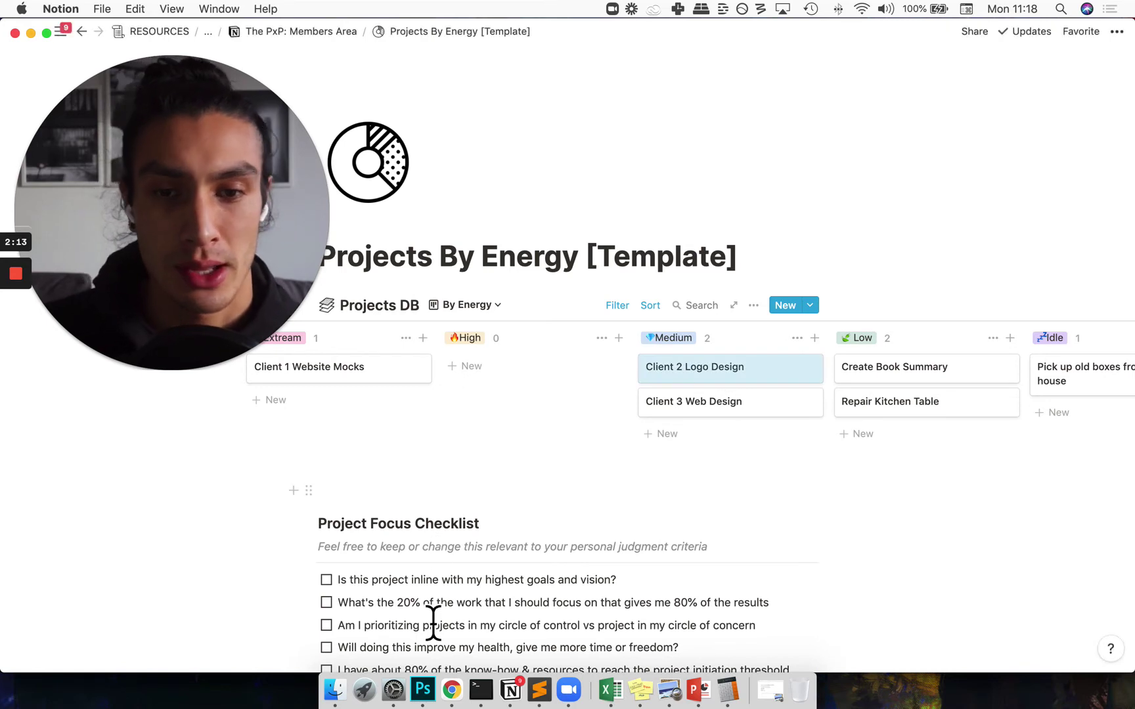
pyautogui.scroll(-3, 555, 406)
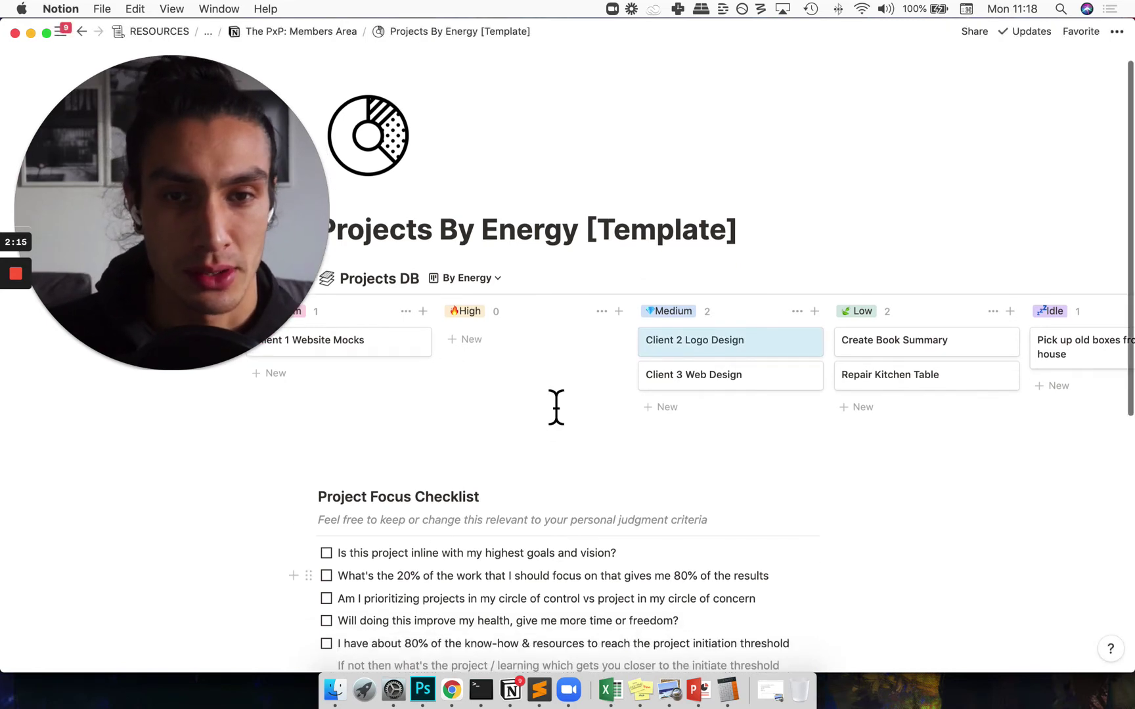
pyautogui.scroll(-3, 580, 461)
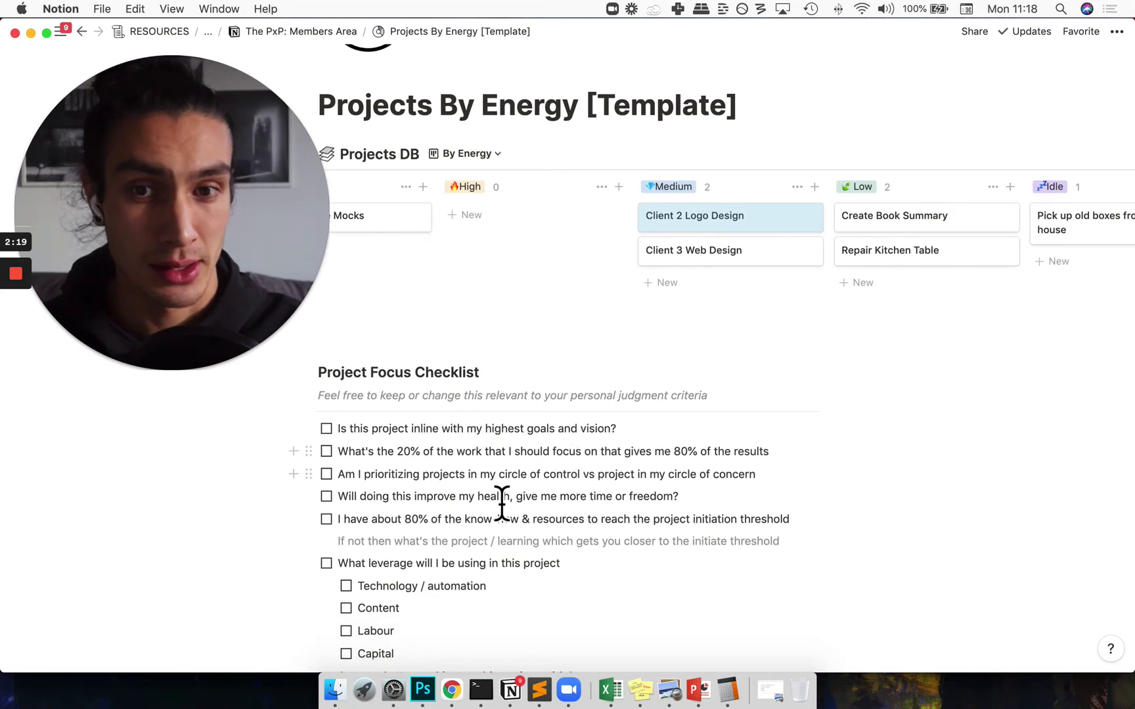
pyautogui.scroll(-1, 502, 503)
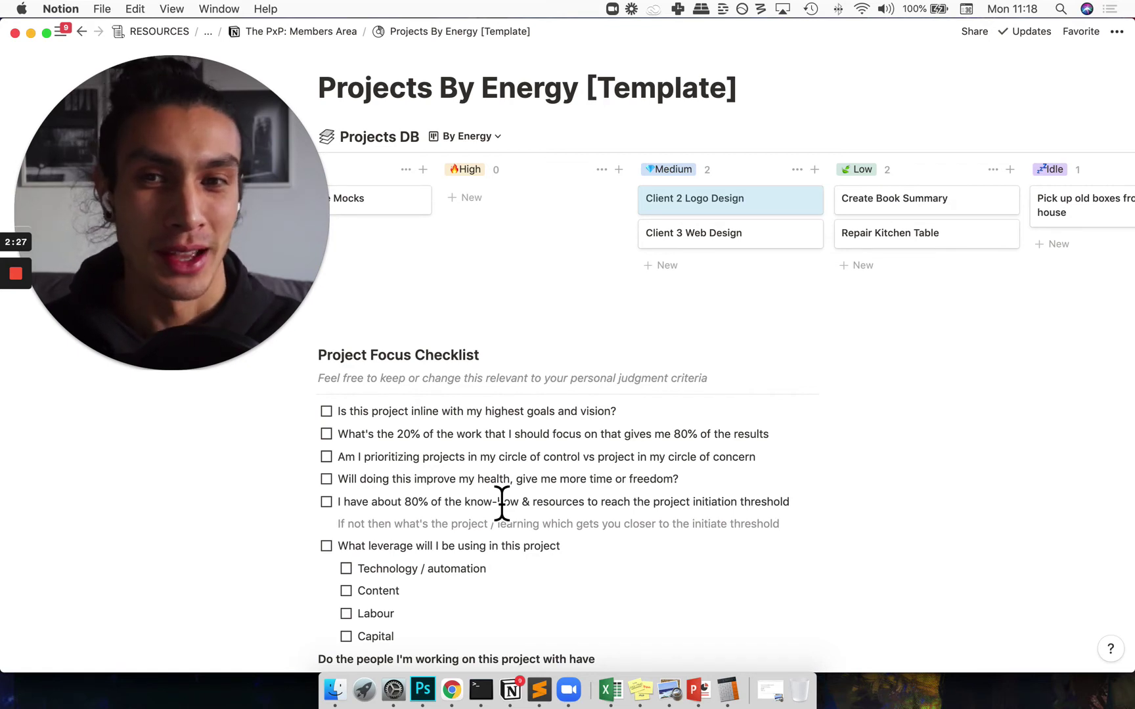
pyautogui.scroll(-4, 502, 503)
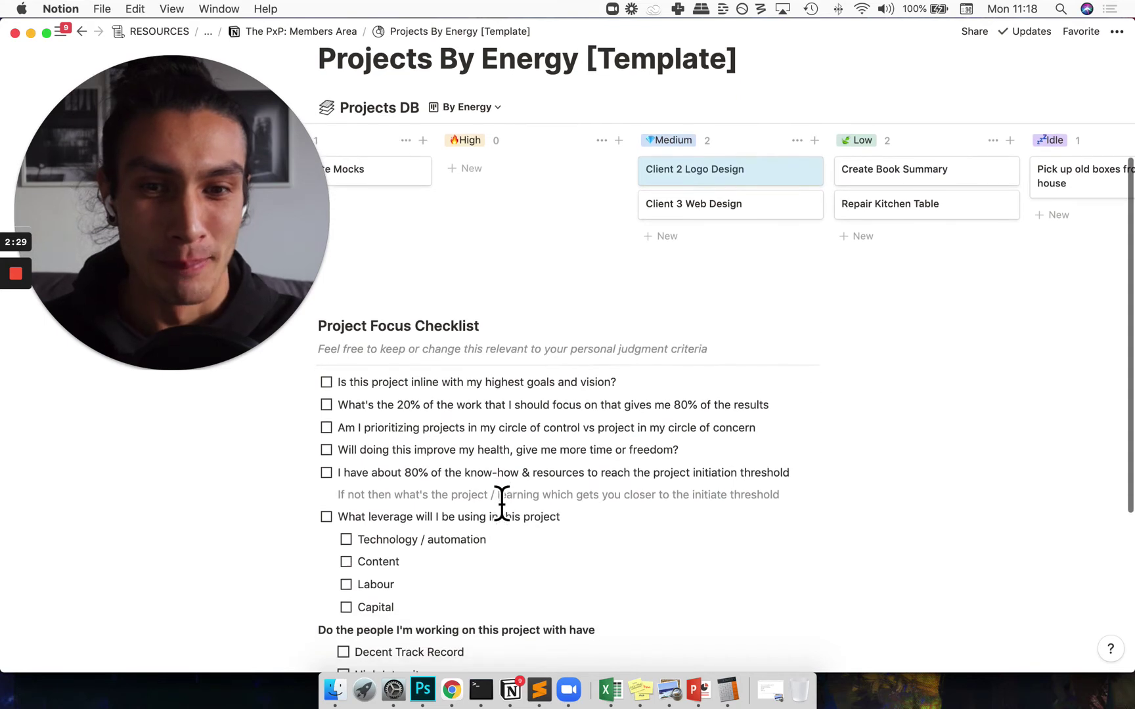
pyautogui.scroll(-1, 502, 503)
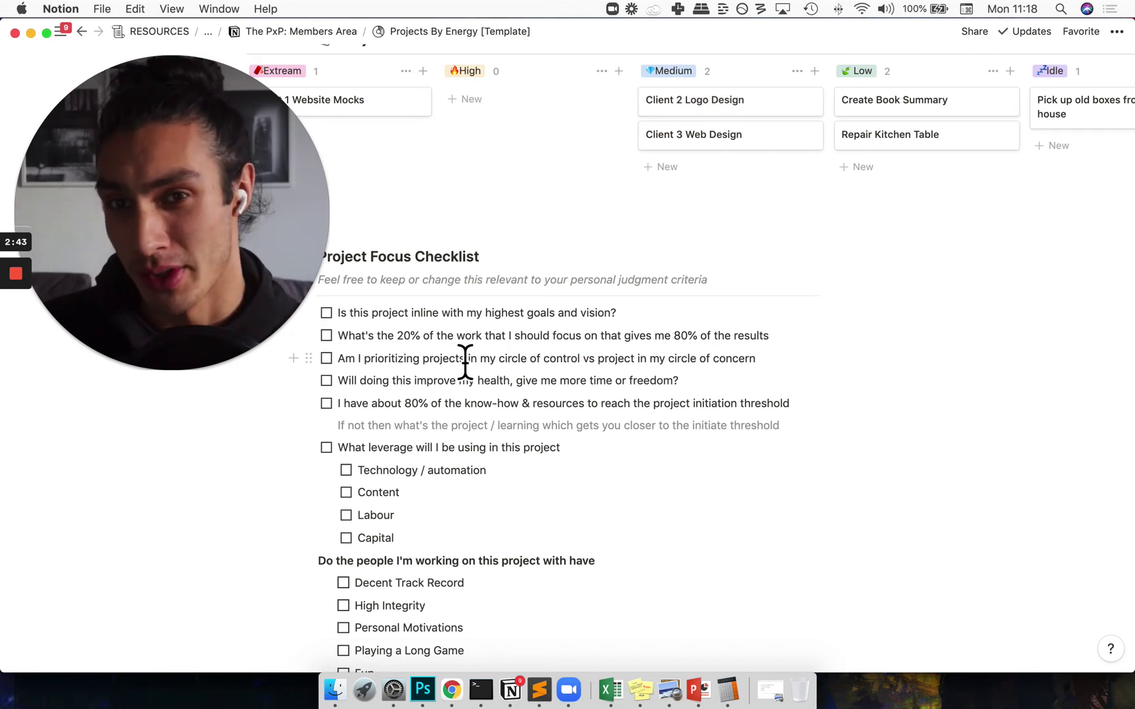
pyautogui.click(439, 447)
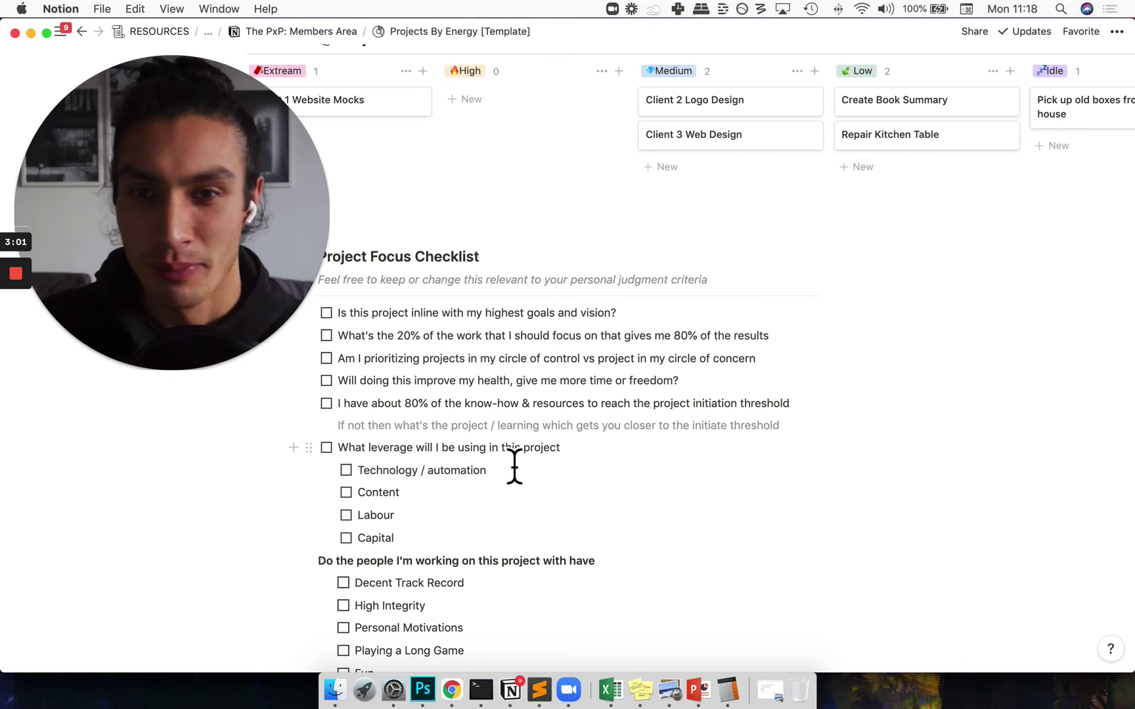
pyautogui.scroll(-3, 514, 467)
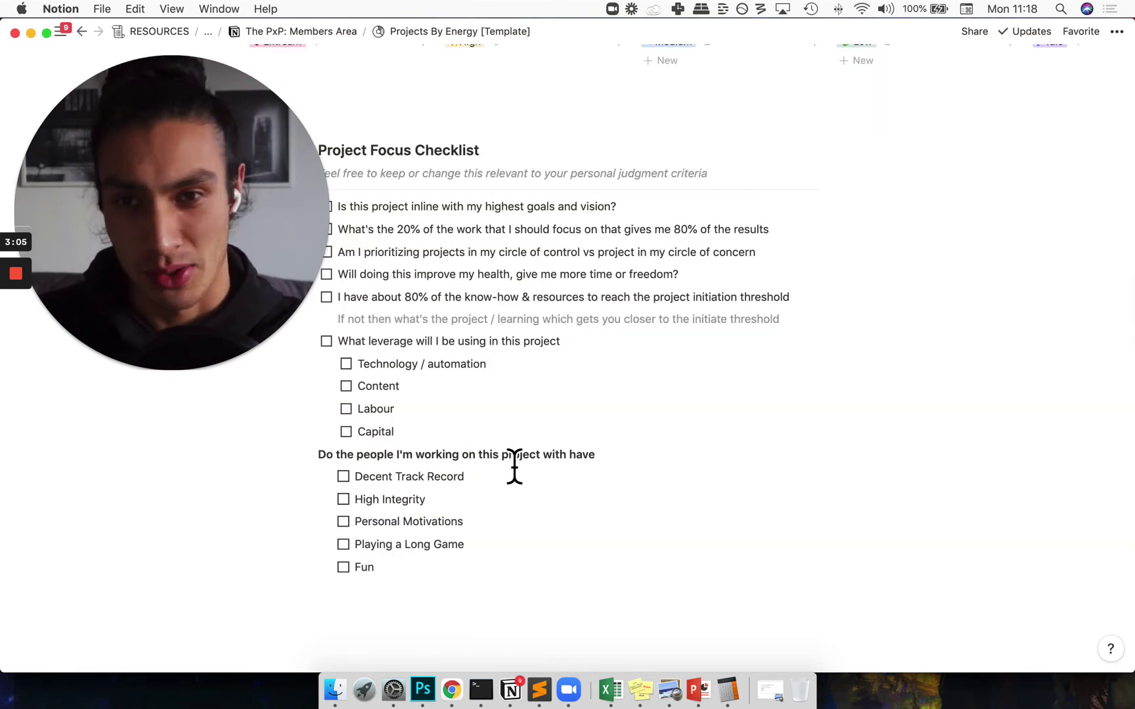
pyautogui.scroll(2, 514, 466)
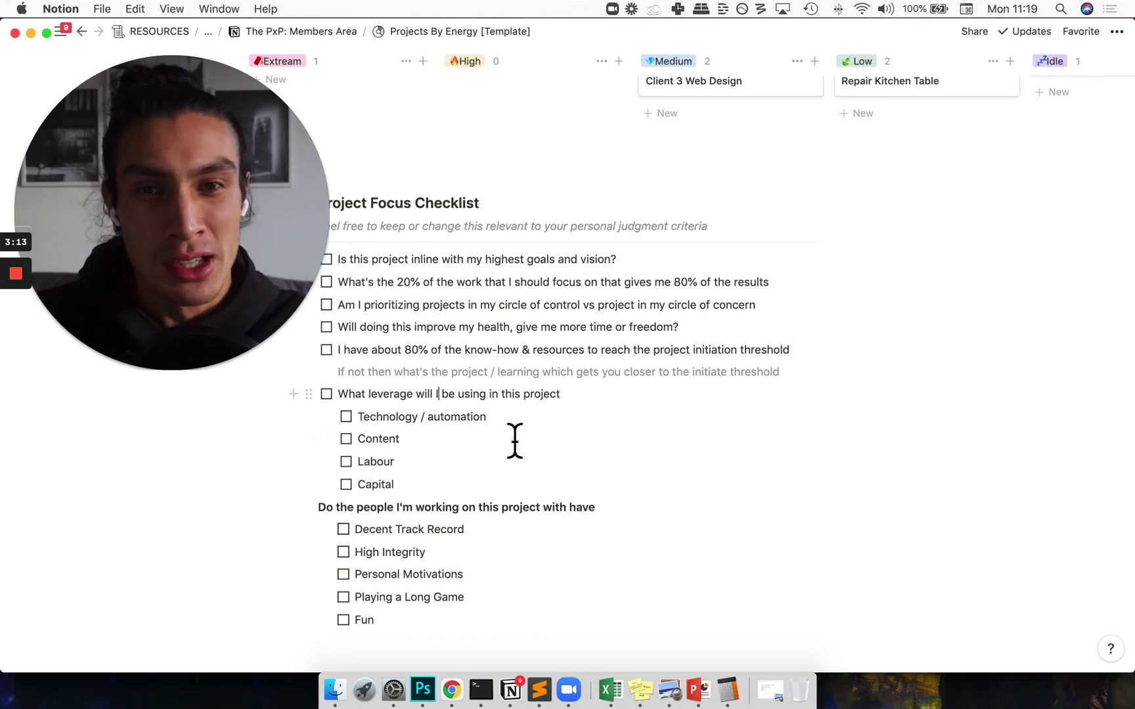
pyautogui.scroll(5, 514, 440)
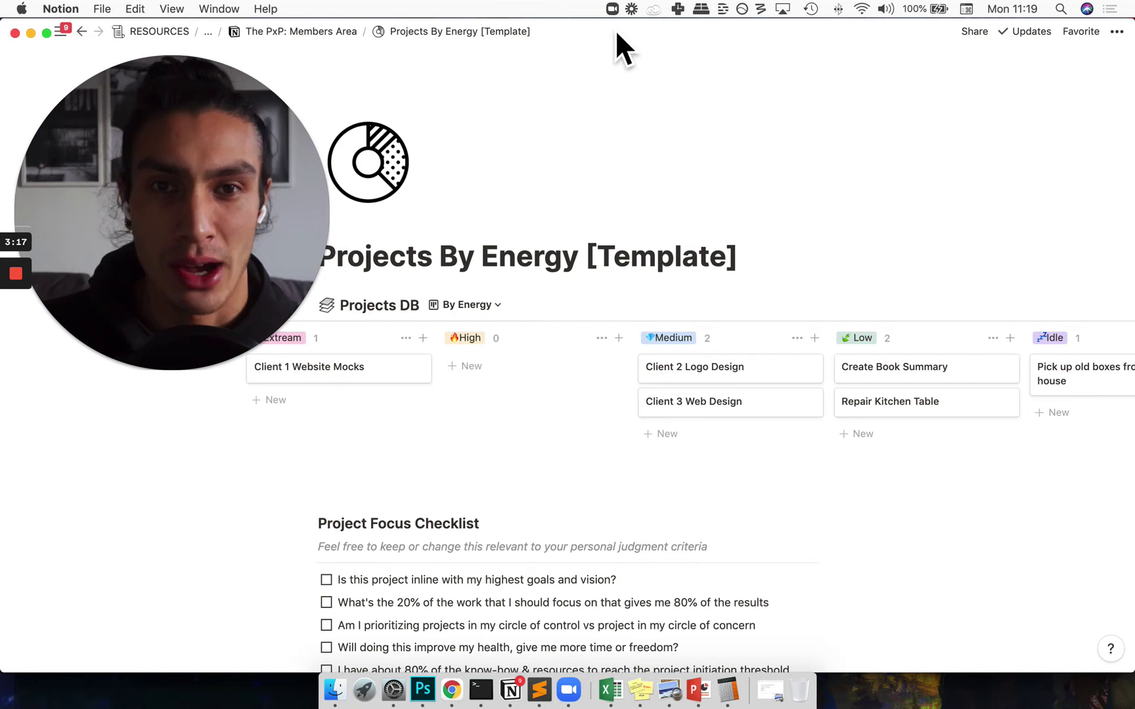
# Bring the PROJECTS window forward and browse its energy board (Extream 1, High 2, Medium 1, Low 3)
pyautogui.moveTo(615, 29); pyautogui.dragTo(610, 72)
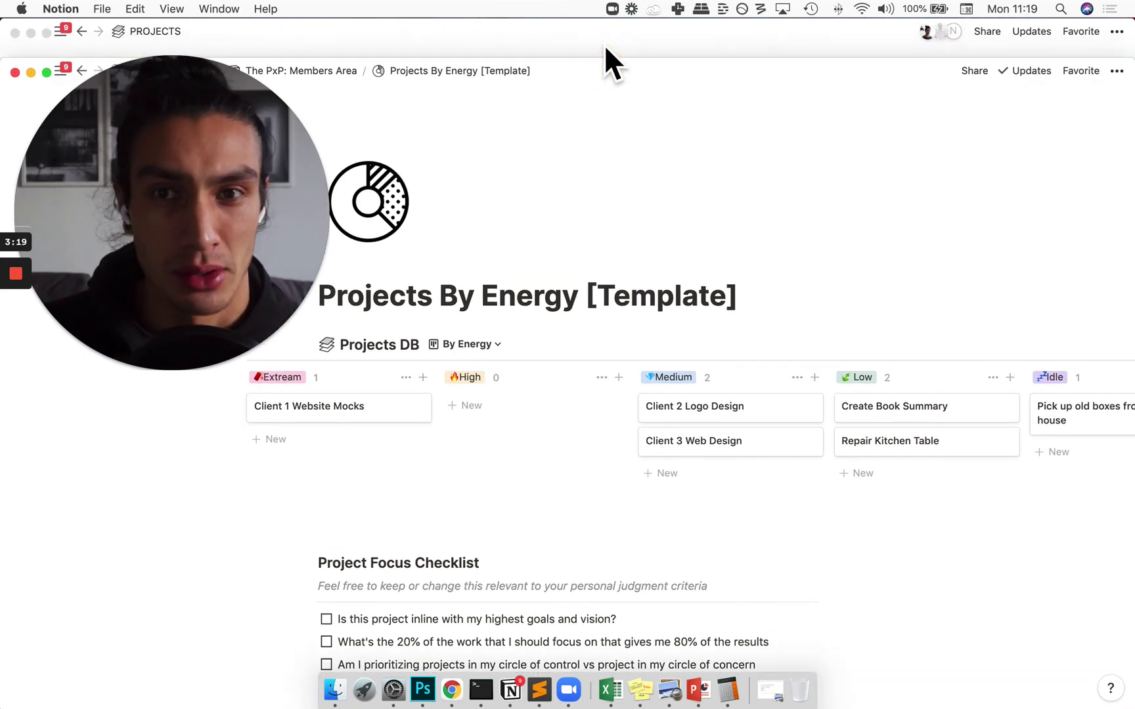
pyautogui.click(605, 42)
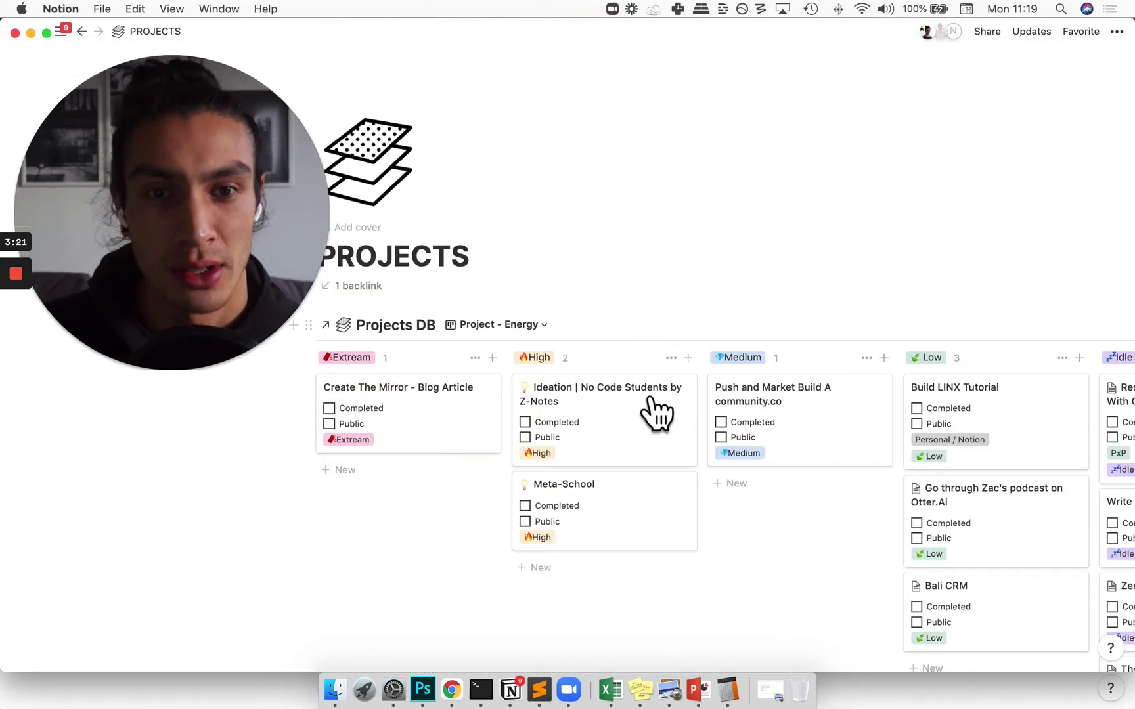
pyautogui.scroll(-8, 654, 412)
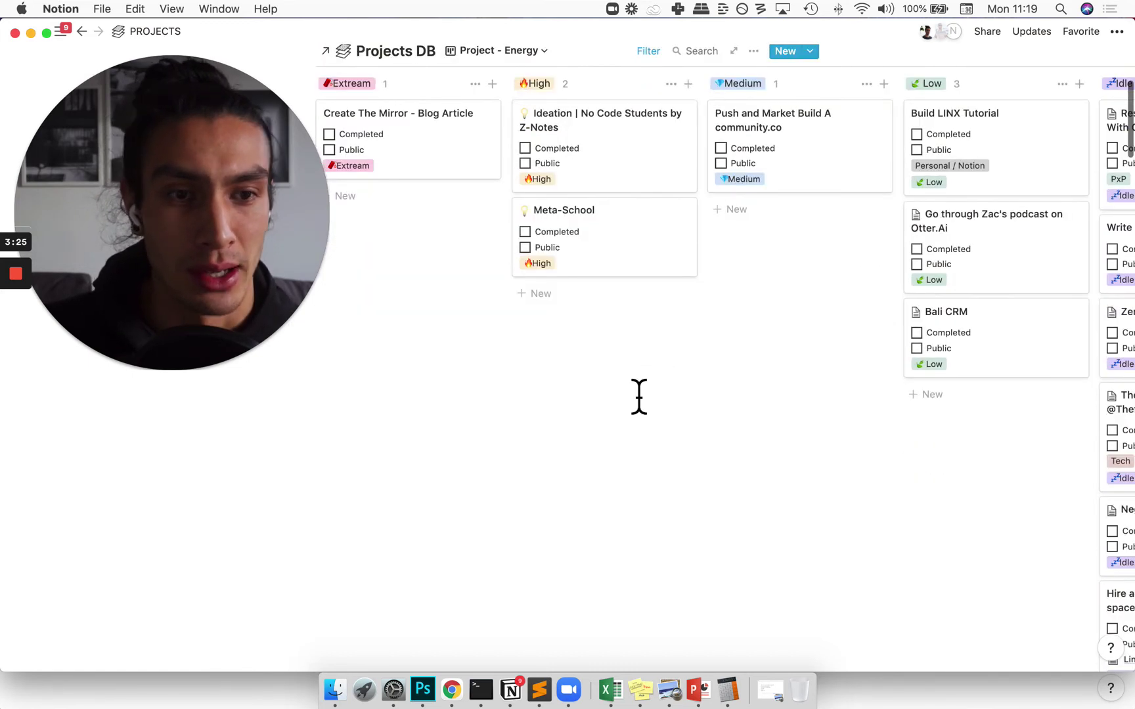
pyautogui.scroll(-10, 639, 397)
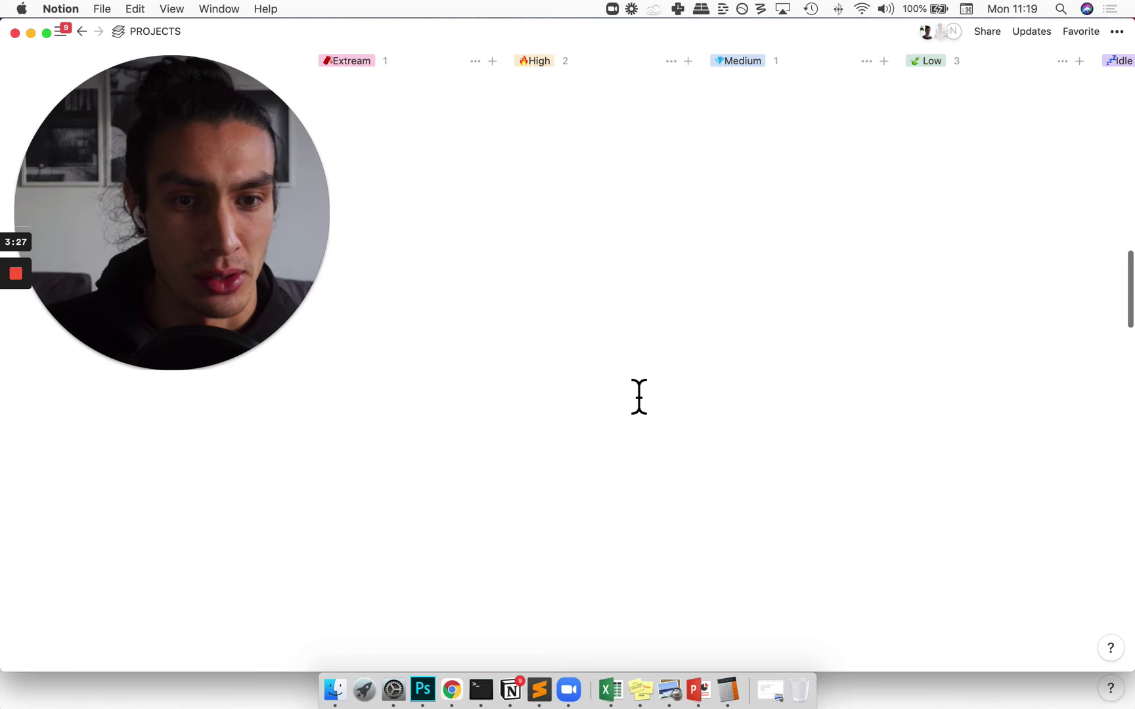
pyautogui.scroll(-10, 639, 396)
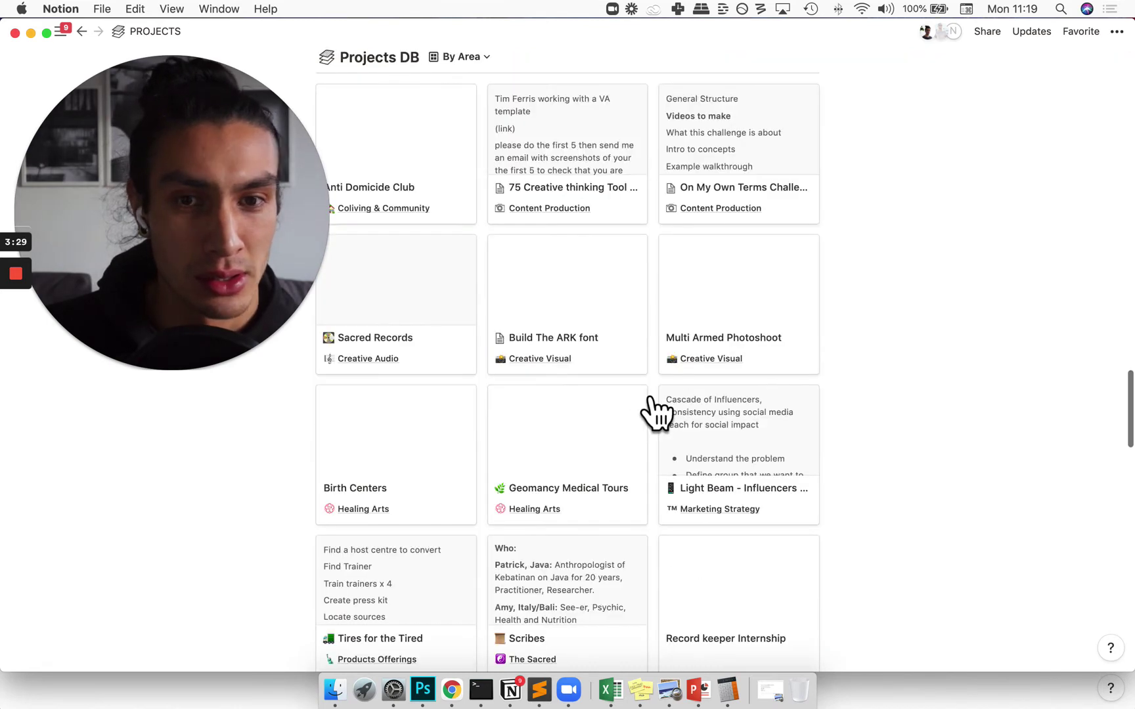
pyautogui.scroll(-3, 655, 413)
pyautogui.scroll(5, 654, 412)
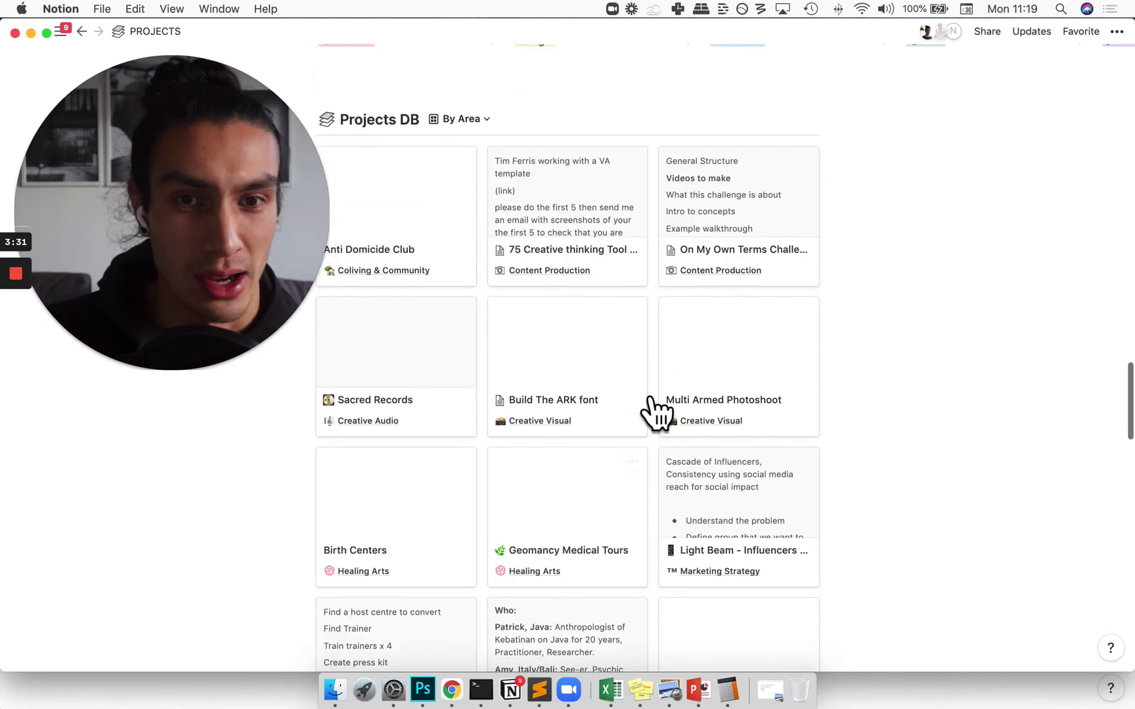
pyautogui.scroll(6, 654, 412)
pyautogui.scroll(10, 639, 396)
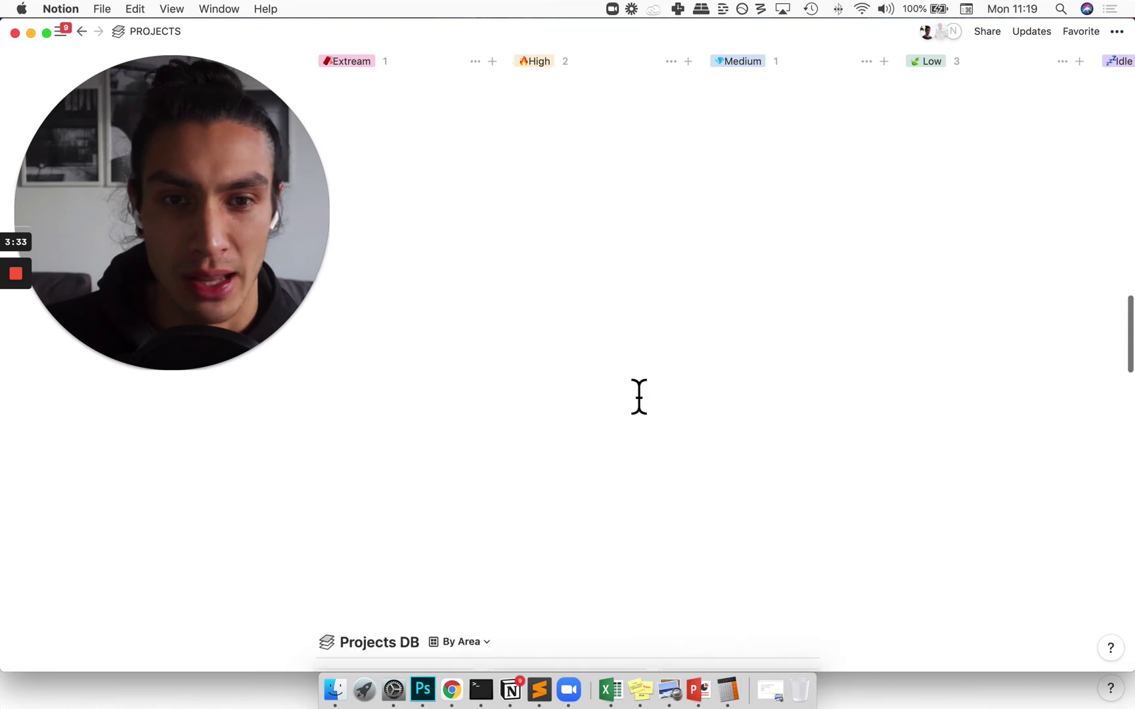
pyautogui.scroll(4, 643, 401)
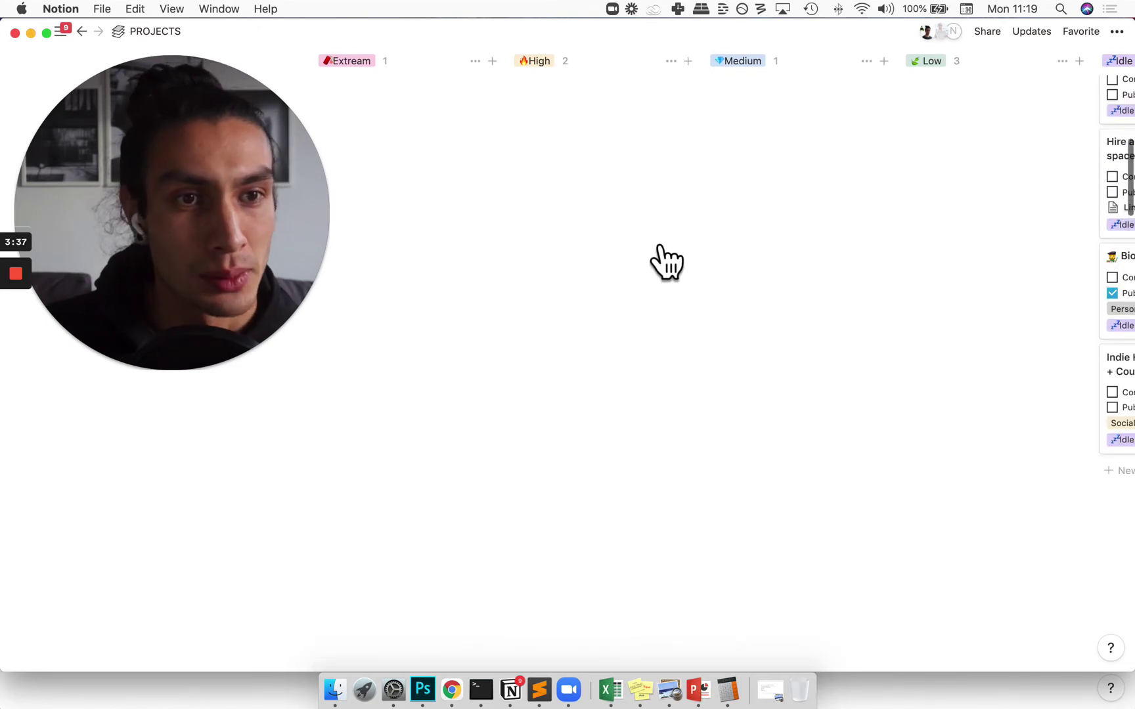
pyautogui.scroll(4, 920, 256)
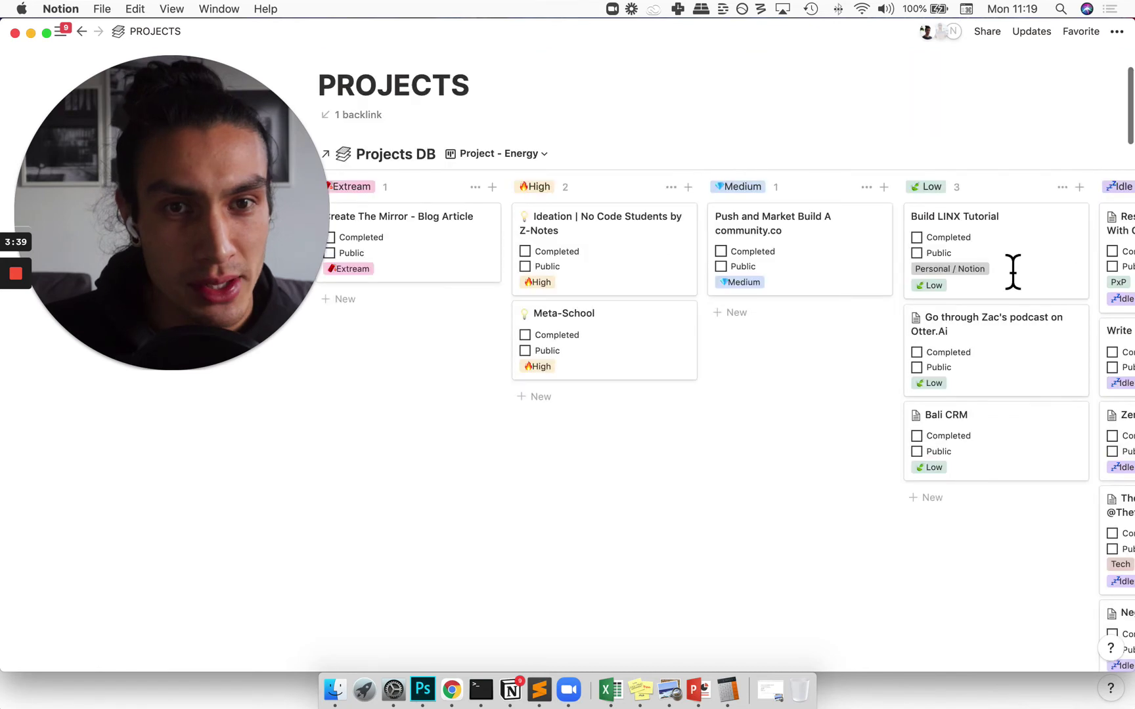
pyautogui.scroll(5, 1013, 272)
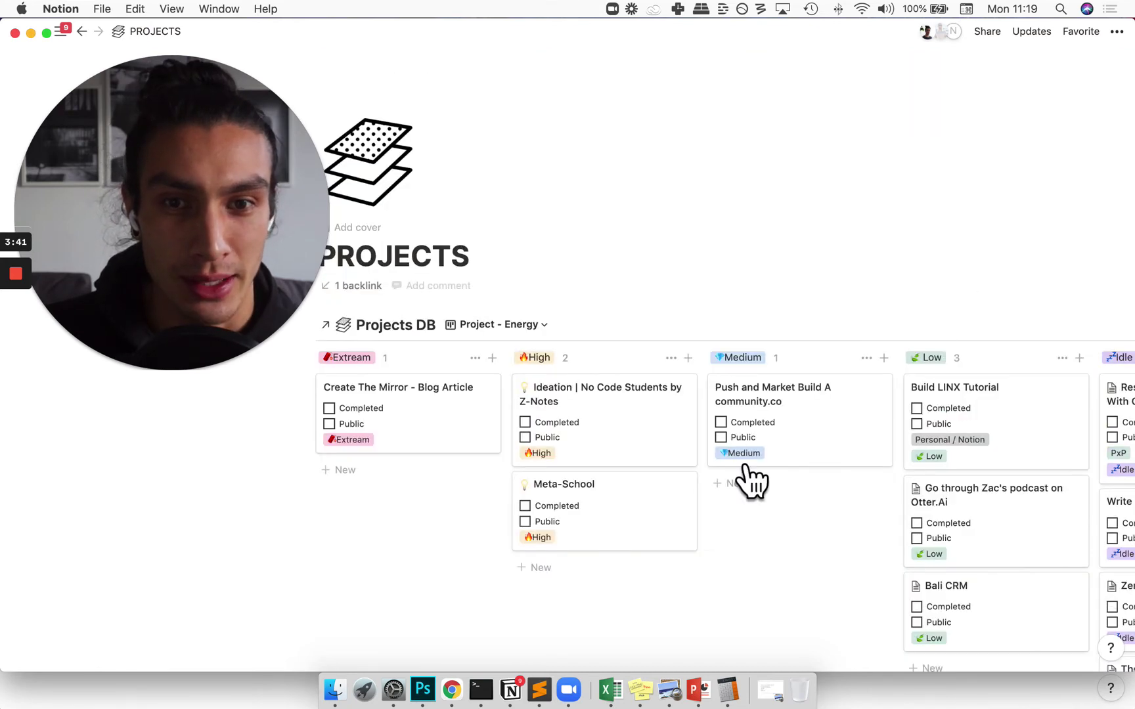
pyautogui.scroll(-1, 475, 483)
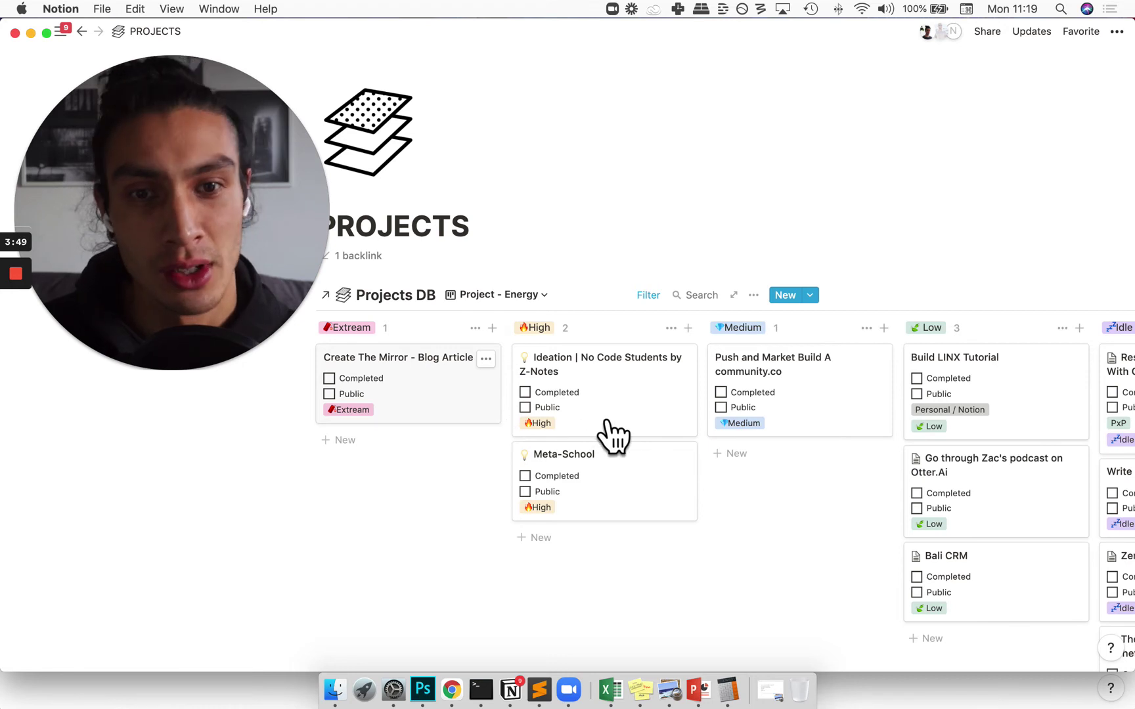
pyautogui.hscroll(2, 614, 437)
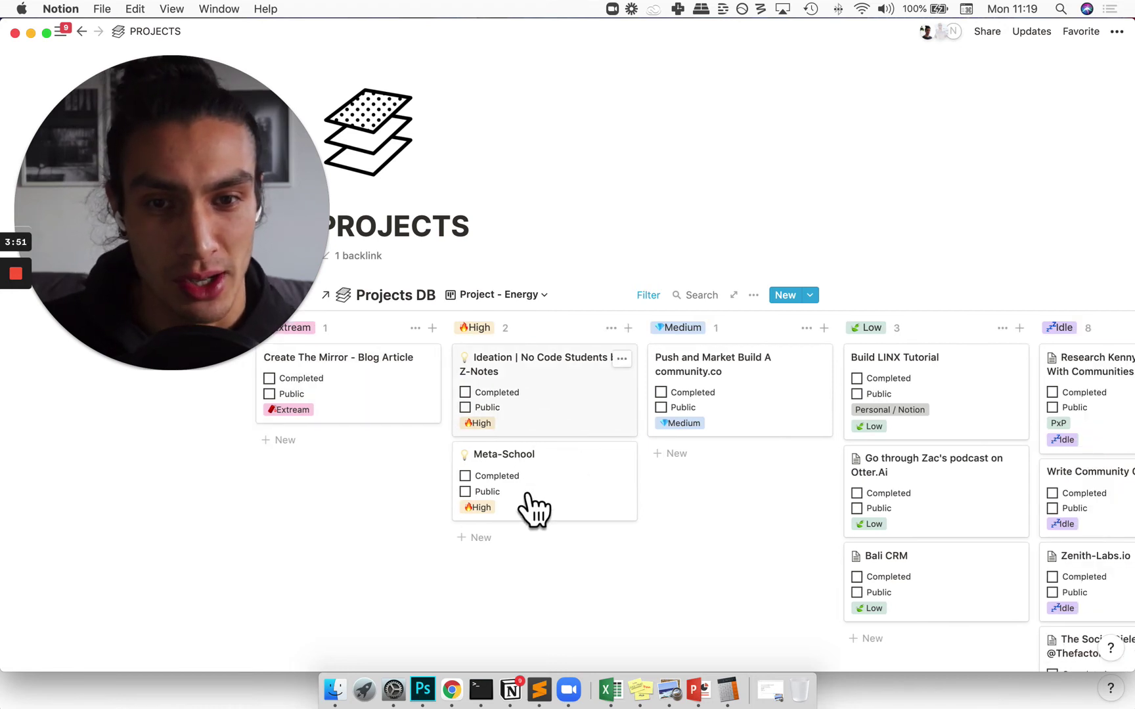
pyautogui.hscroll(2, 643, 440)
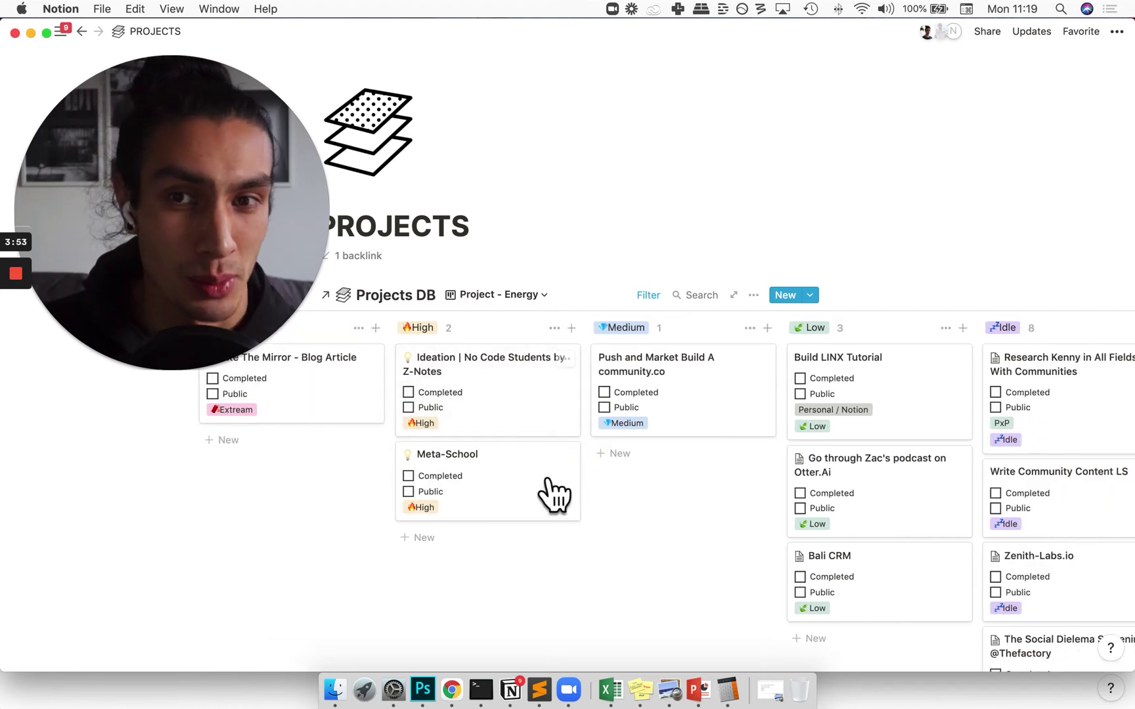
pyautogui.hscroll(5, 683, 443)
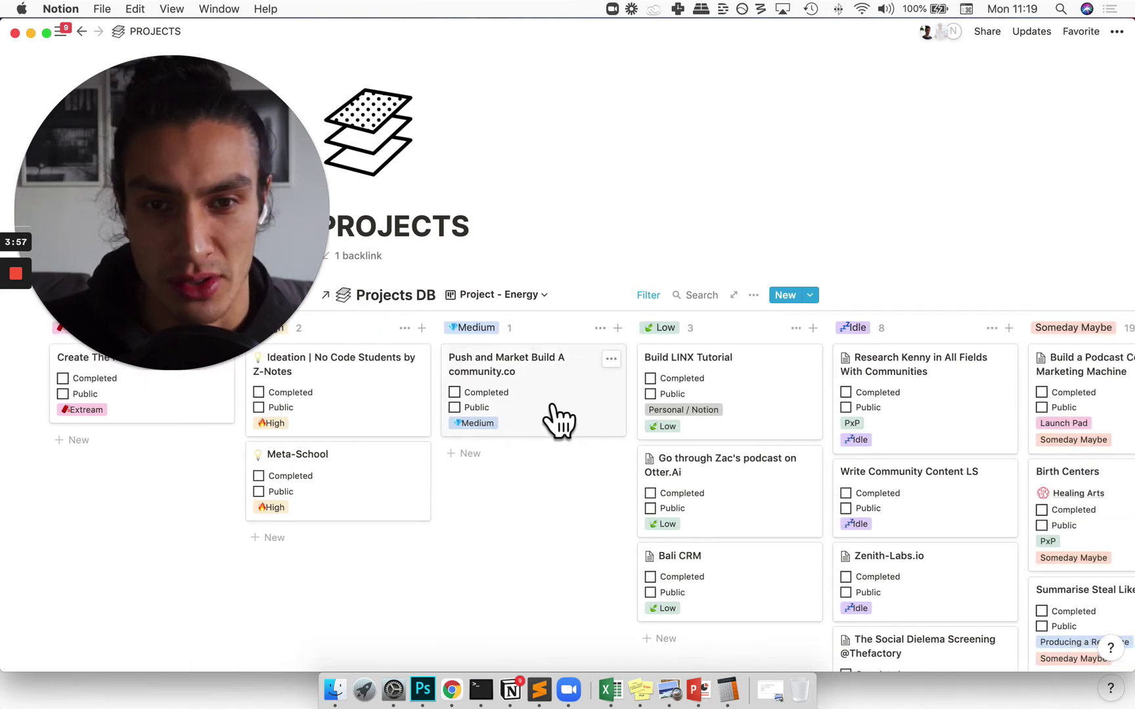
pyautogui.hscroll(2, 624, 414)
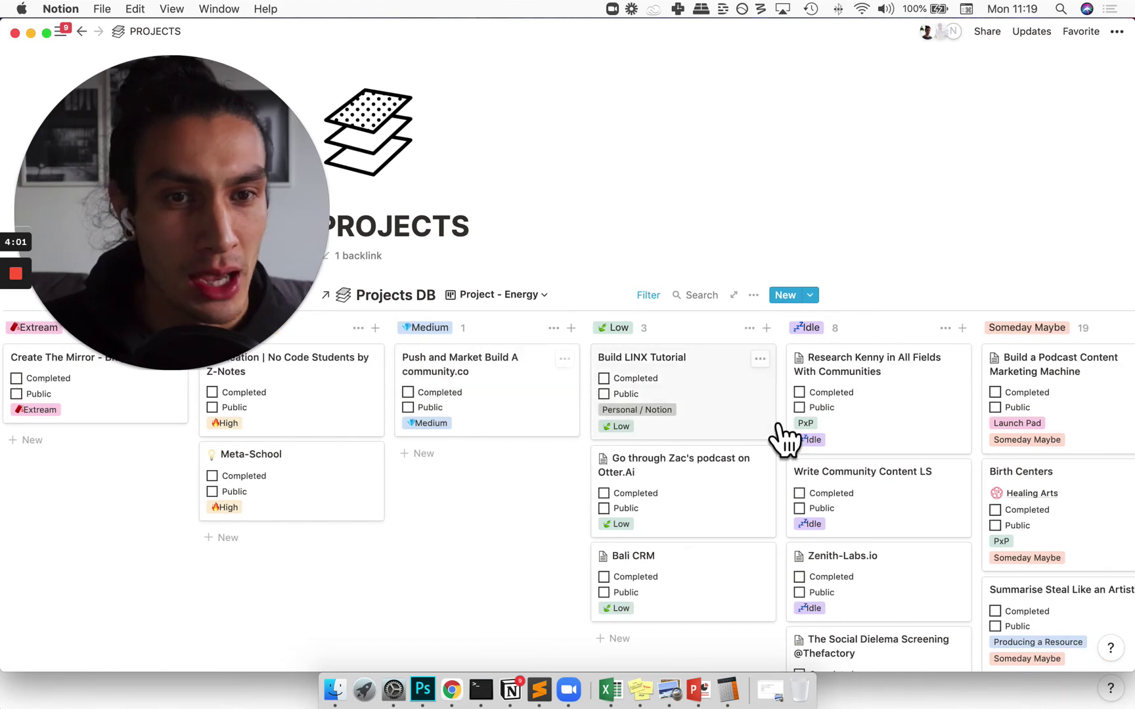
pyautogui.hscroll(1, 785, 436)
pyautogui.hscroll(2, 816, 455)
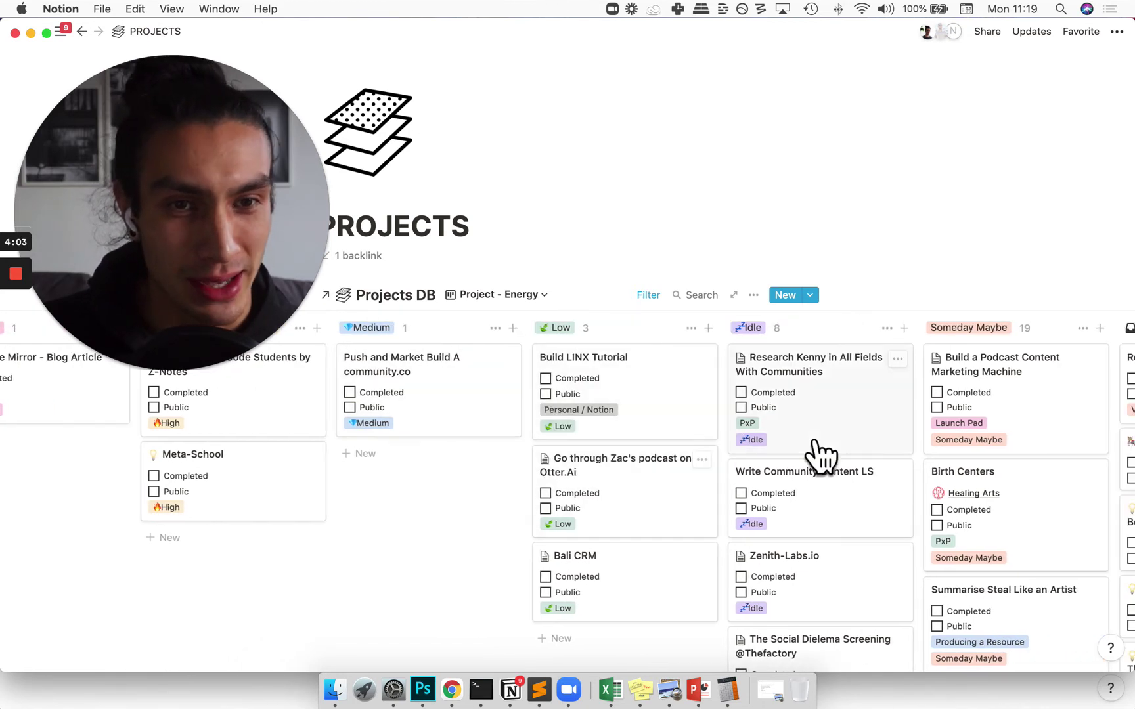
pyautogui.scroll(-2, 819, 458)
pyautogui.scroll(-2, 818, 435)
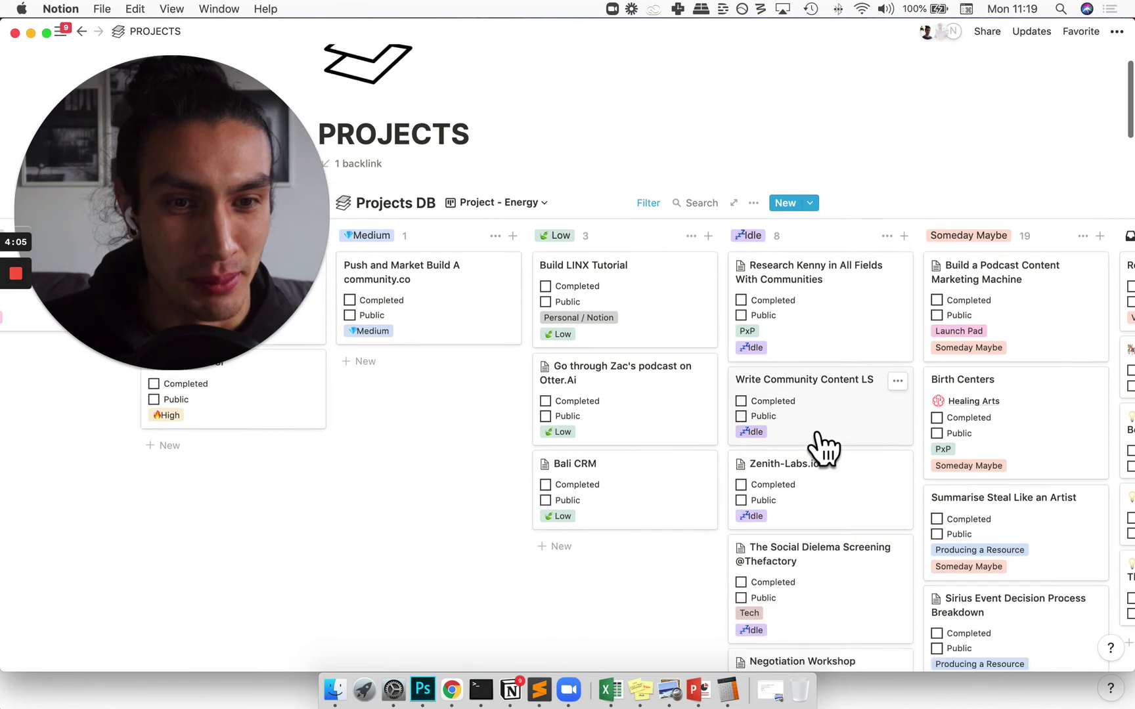
pyautogui.hscroll(3, 818, 435)
pyautogui.hscroll(3, 818, 446)
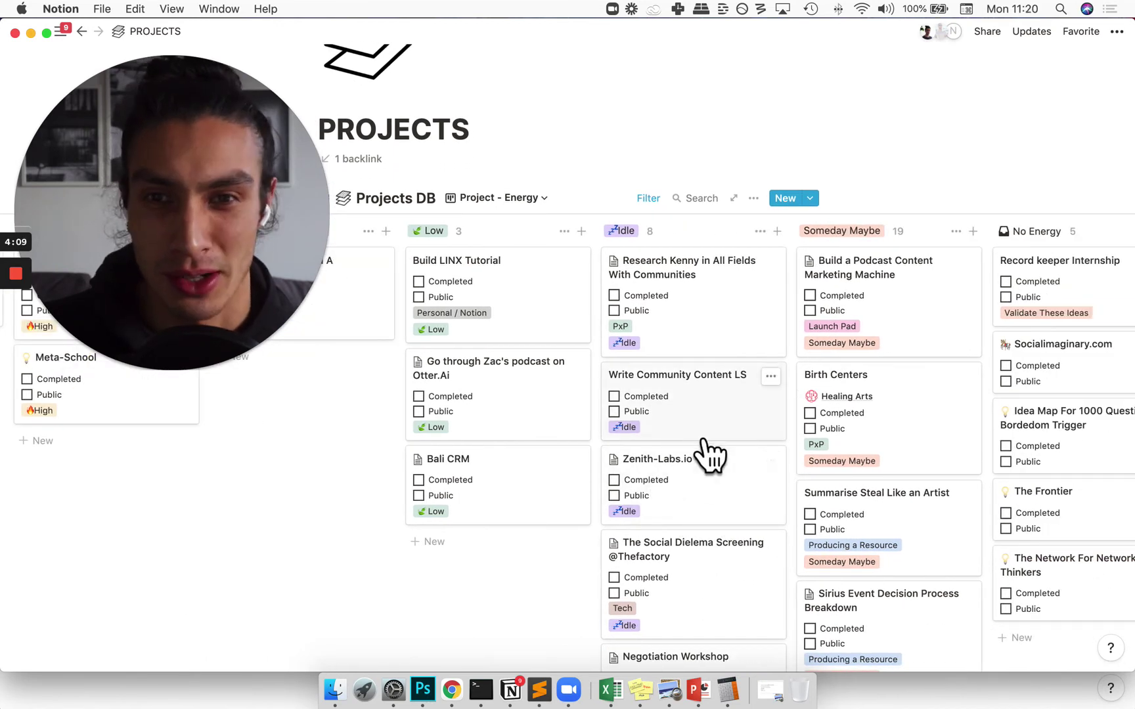
pyautogui.hscroll(5, 785, 421)
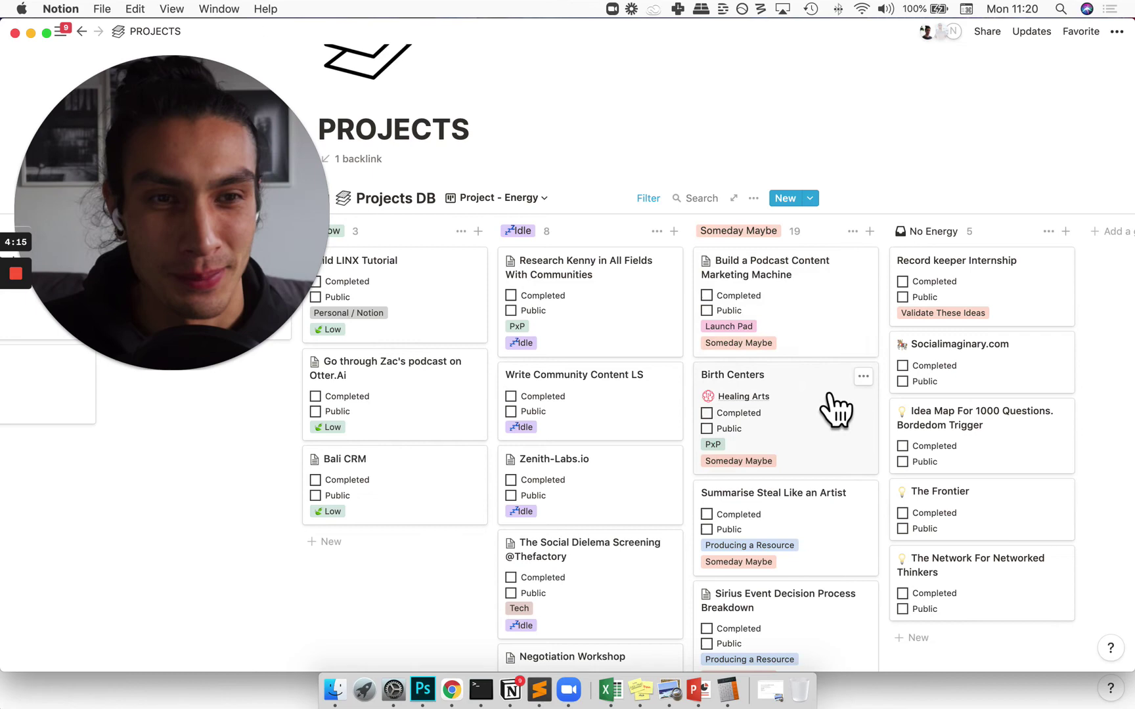
pyautogui.hscroll(3, 836, 410)
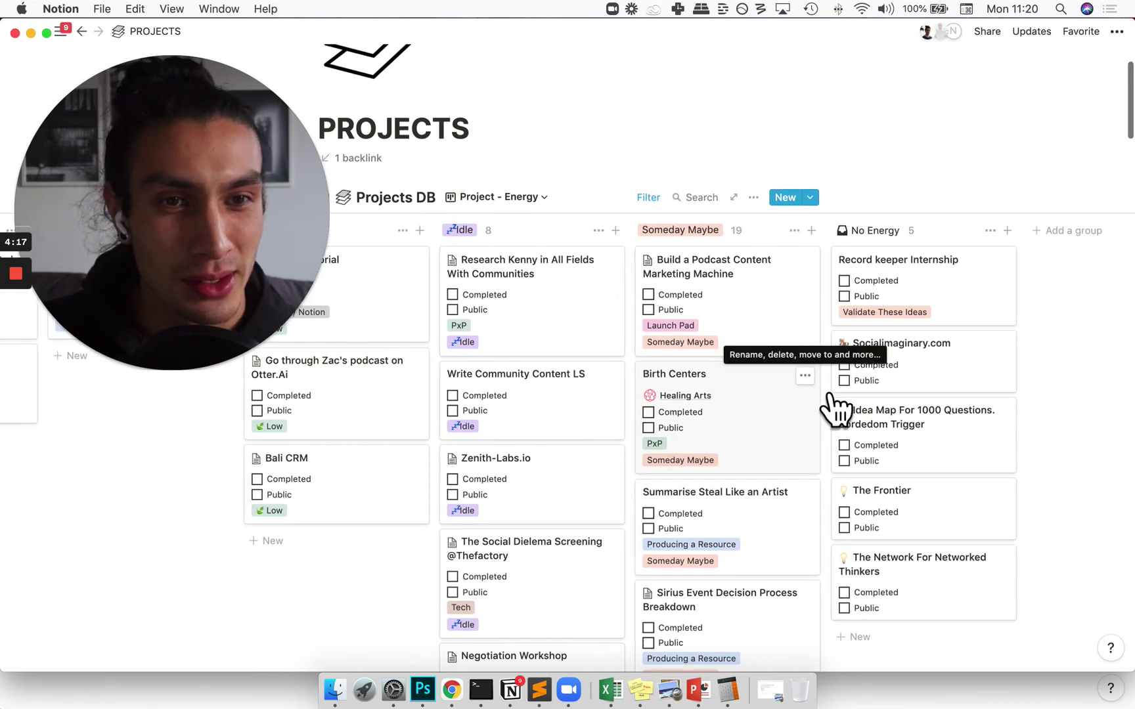
pyautogui.hscroll(-8, 851, 405)
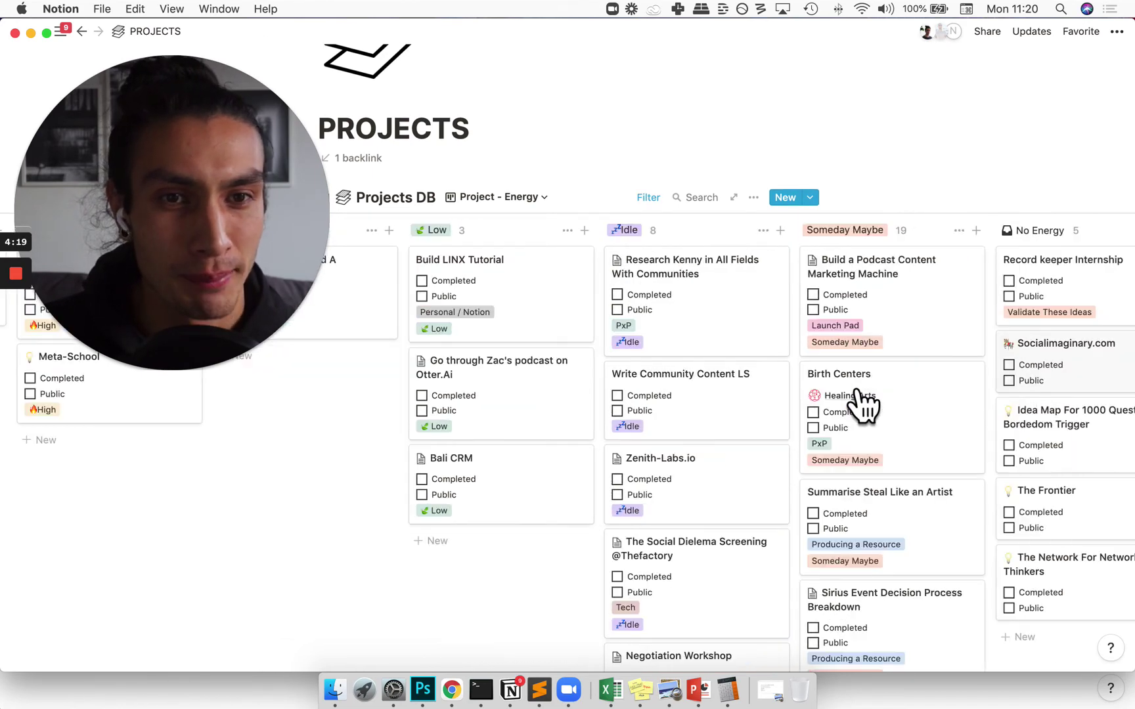
pyautogui.hscroll(-15, 862, 407)
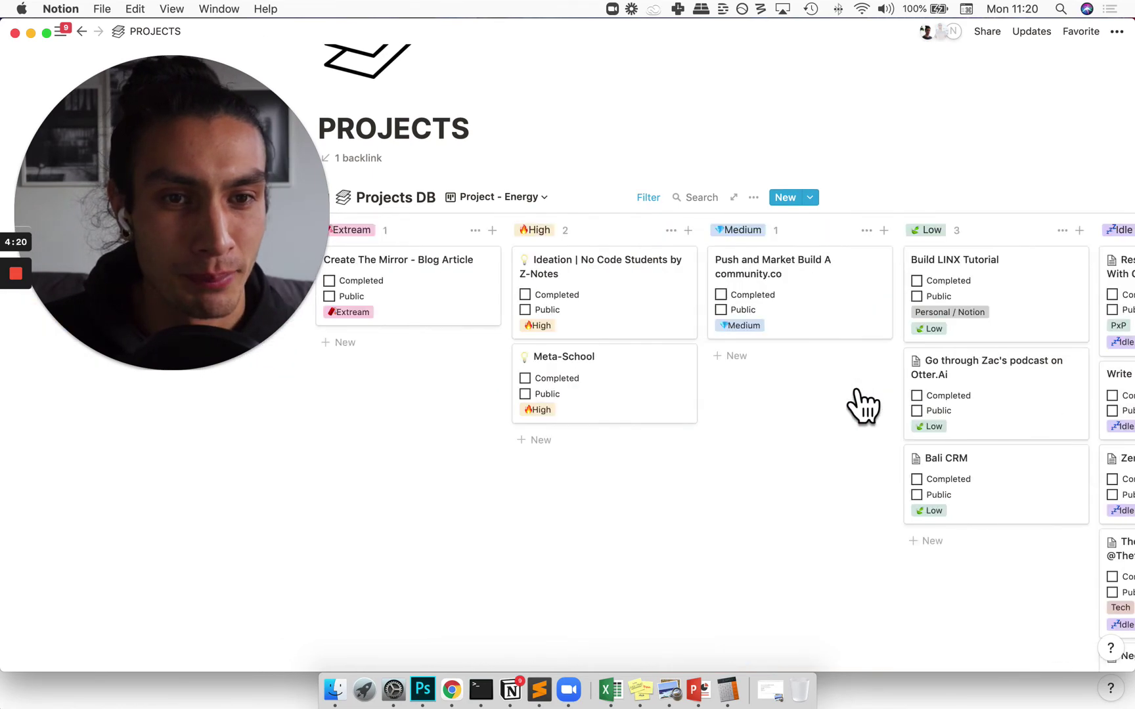
# Add a new Projects DB page using the New Website / Landing Page template
pyautogui.click(753, 198)
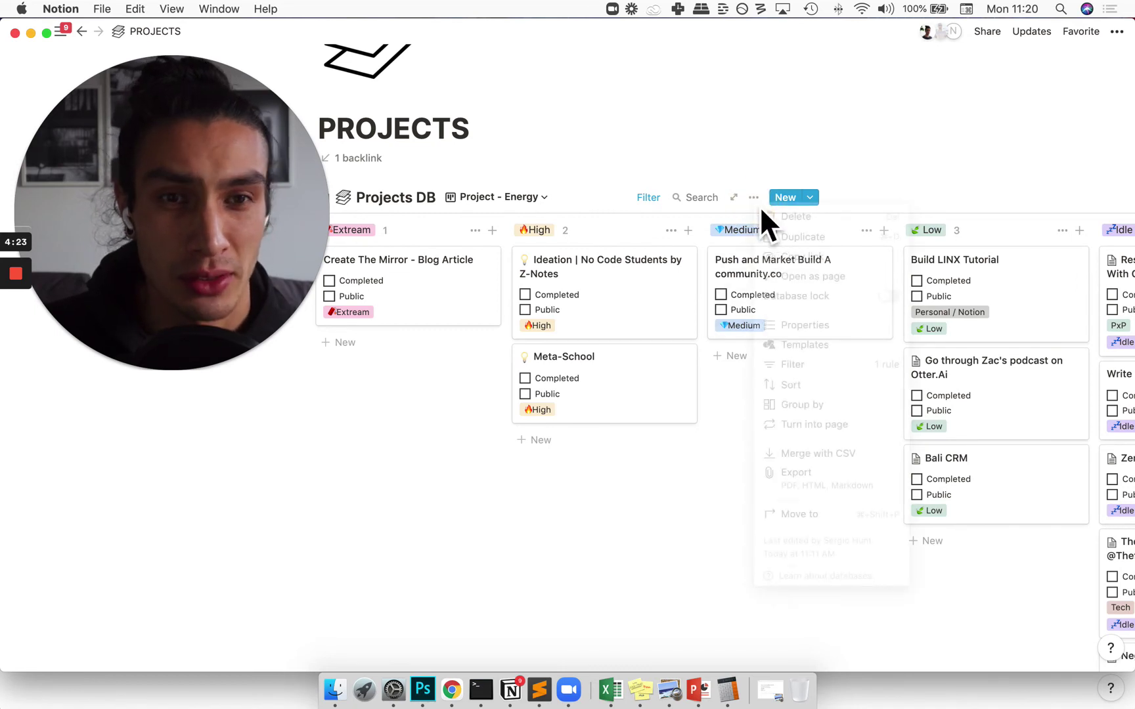
pyautogui.click(844, 346)
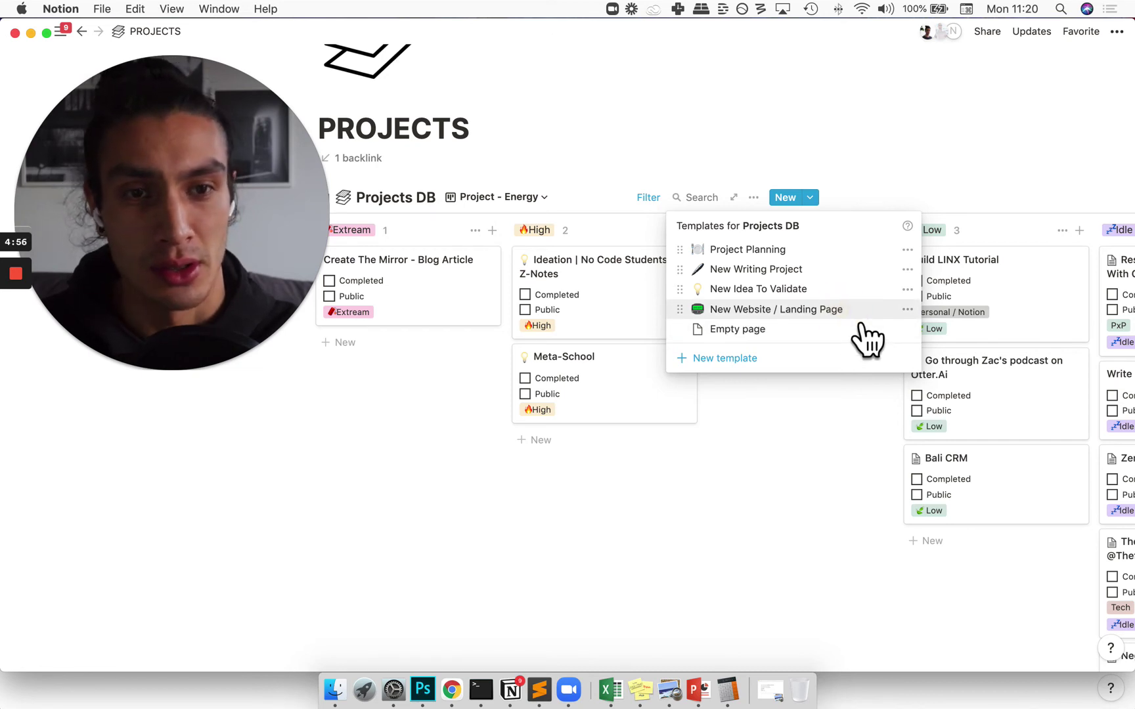
pyautogui.click(850, 314)
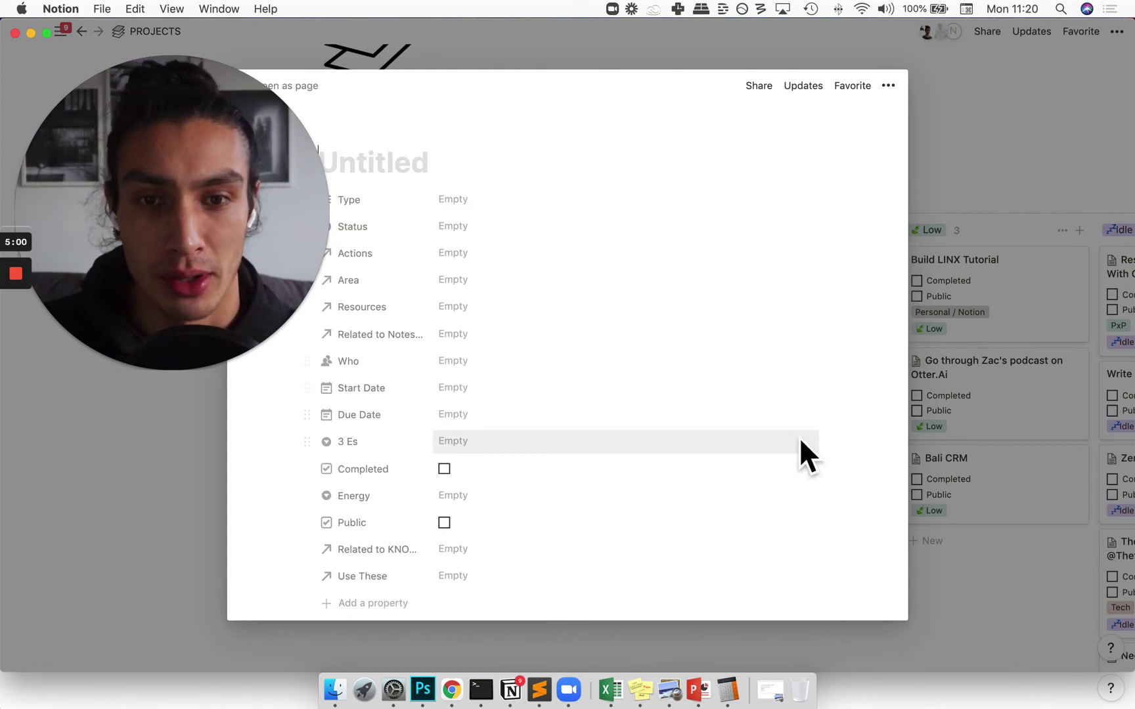
pyautogui.scroll(-5, 798, 437)
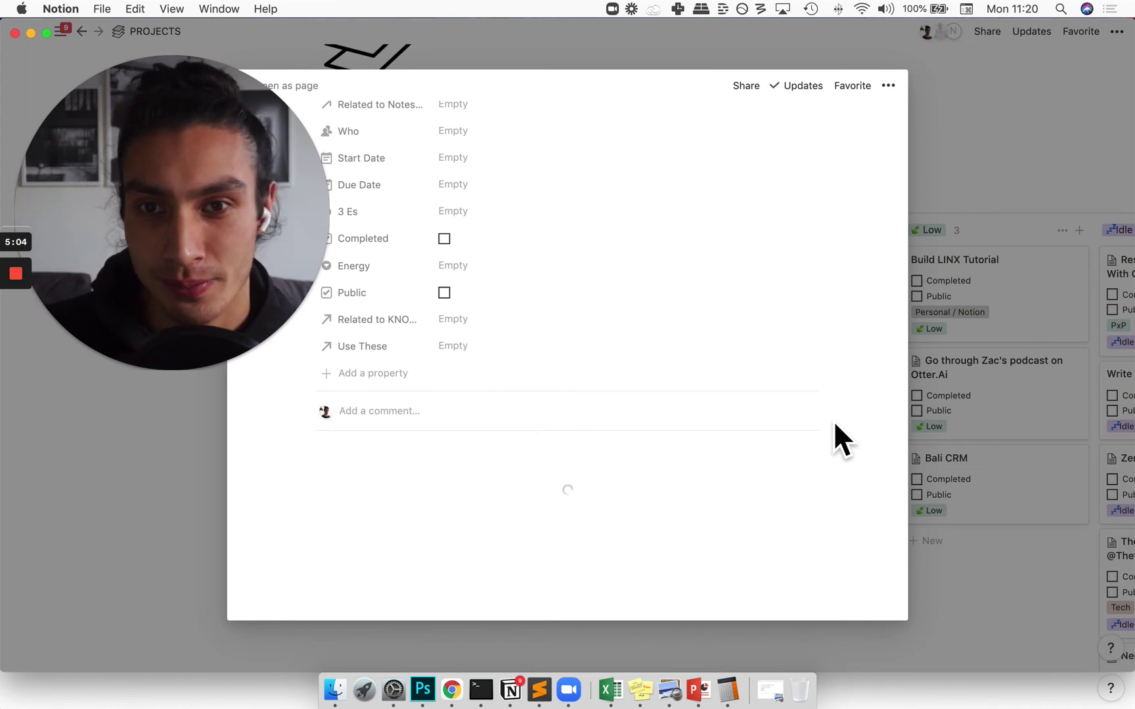
pyautogui.scroll(-5, 835, 424)
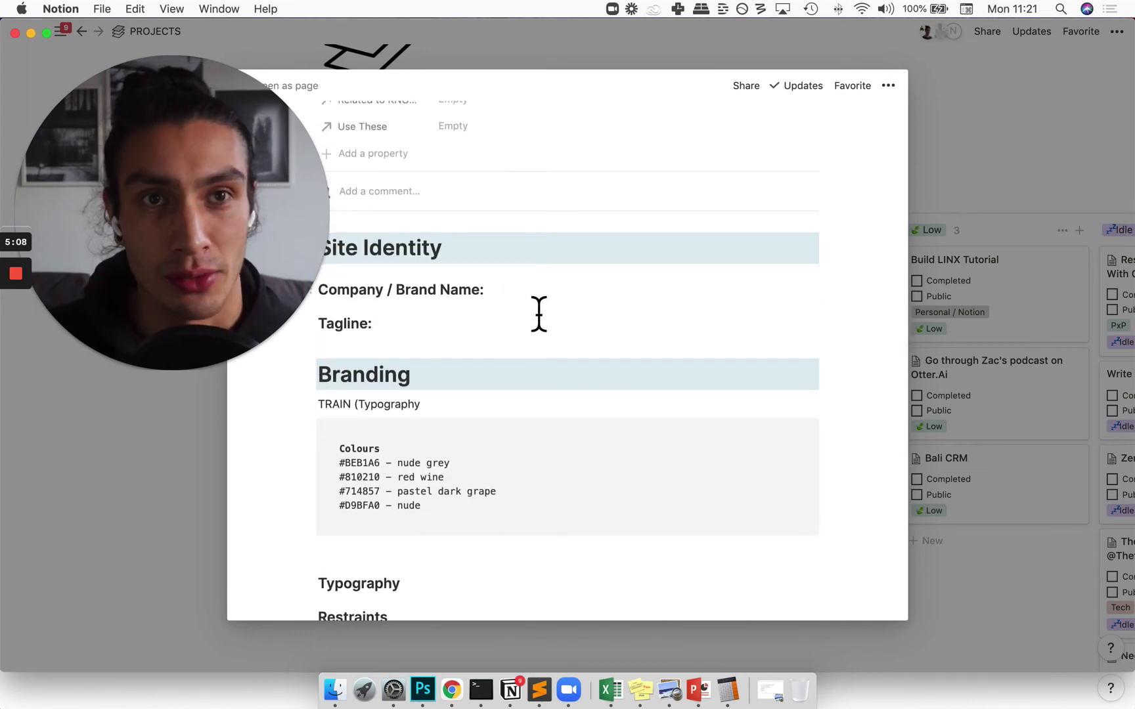
pyautogui.scroll(-4, 539, 314)
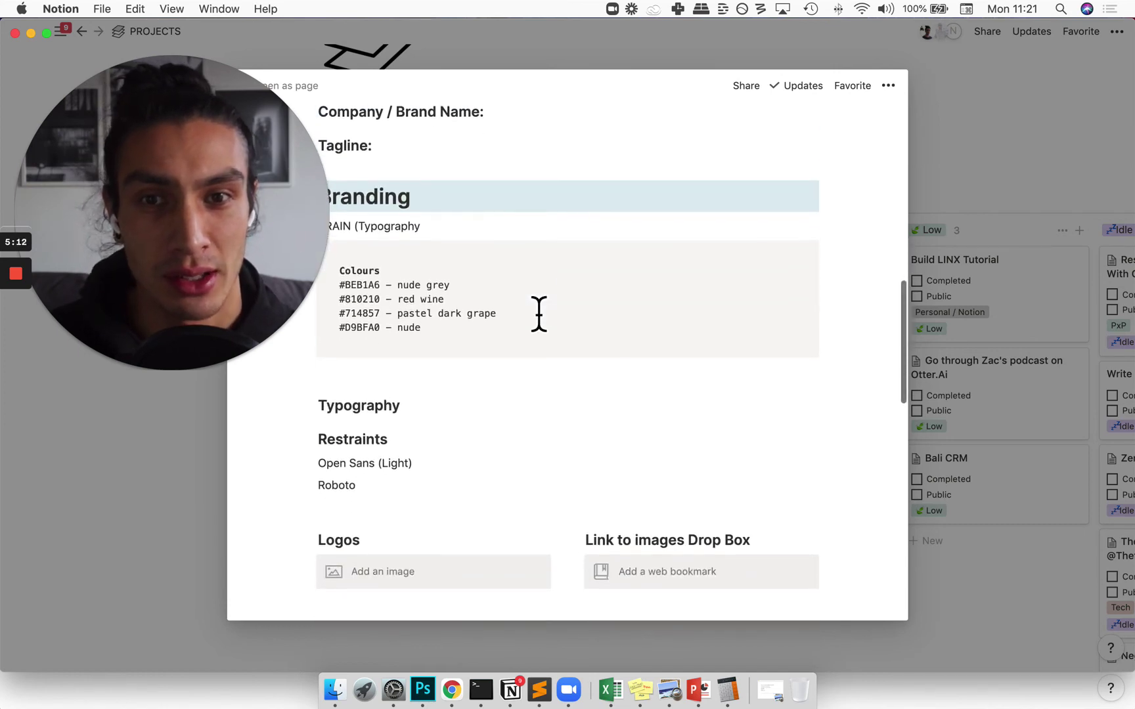
pyautogui.scroll(-4, 538, 314)
pyautogui.scroll(-6, 539, 314)
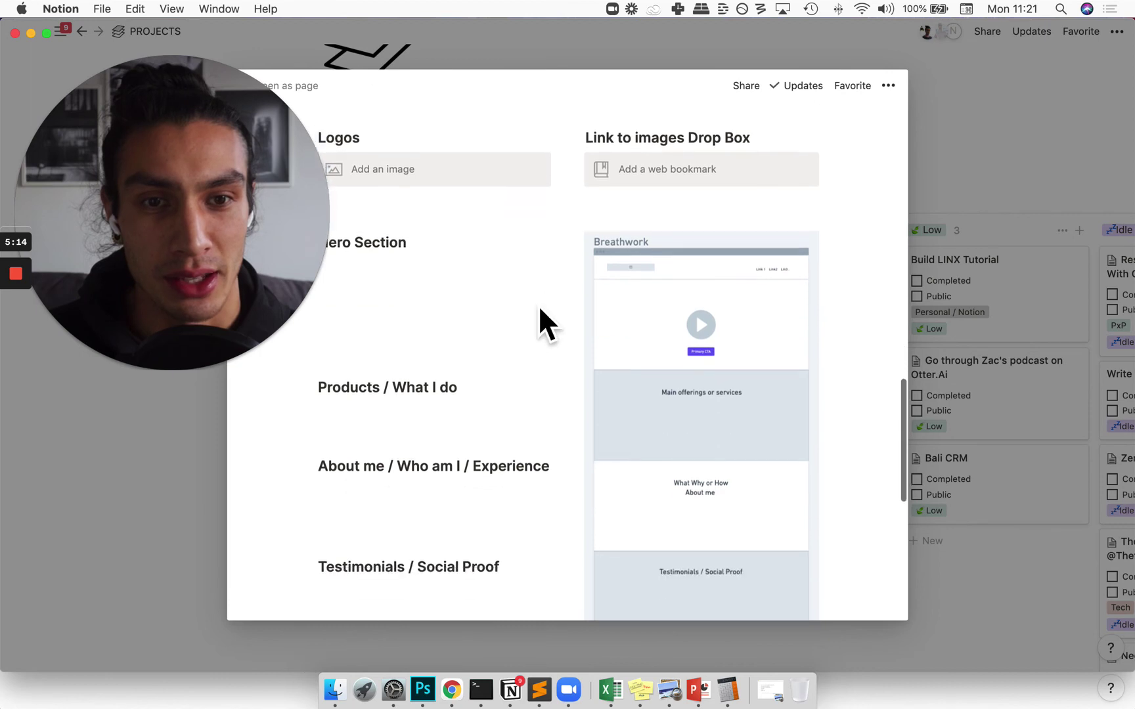
pyautogui.scroll(-3, 548, 350)
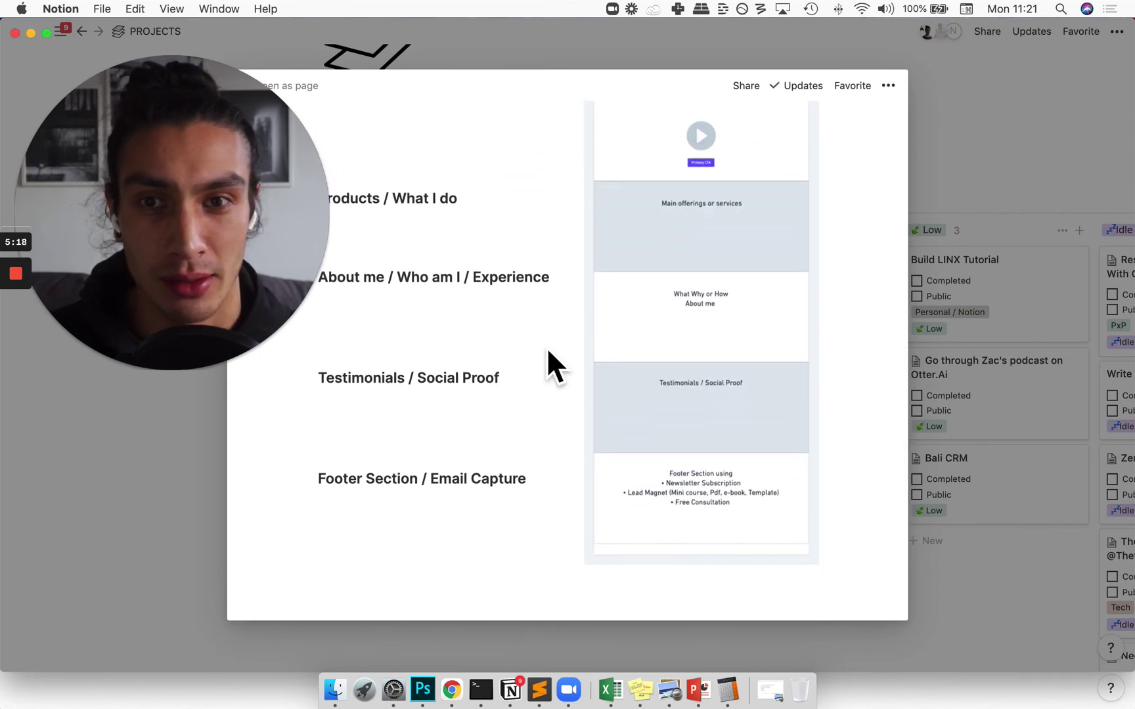
pyautogui.scroll(-4, 547, 364)
pyautogui.scroll(-2, 547, 357)
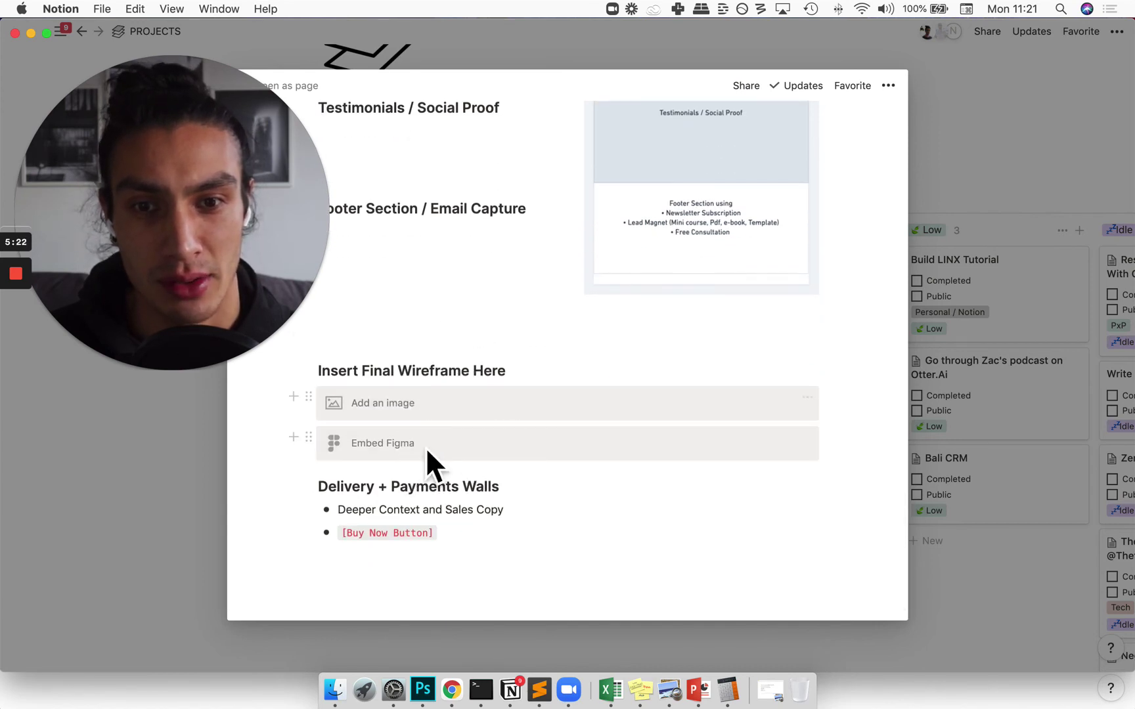
pyautogui.scroll(1, 537, 449)
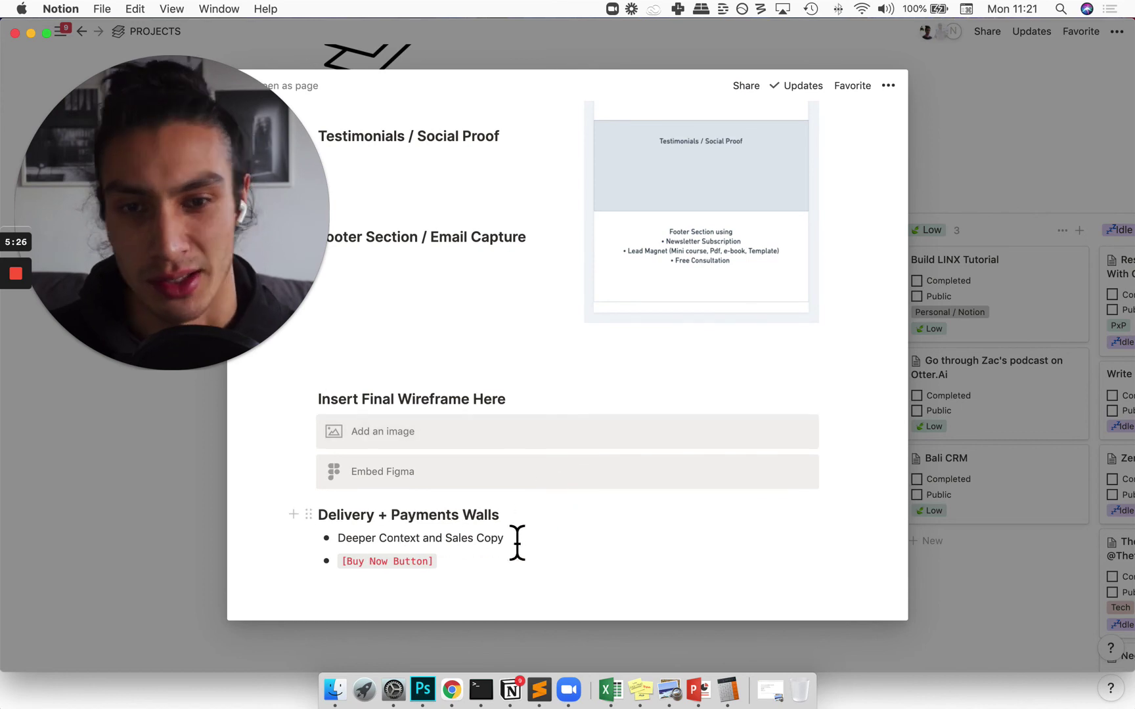
pyautogui.scroll(20, 529, 542)
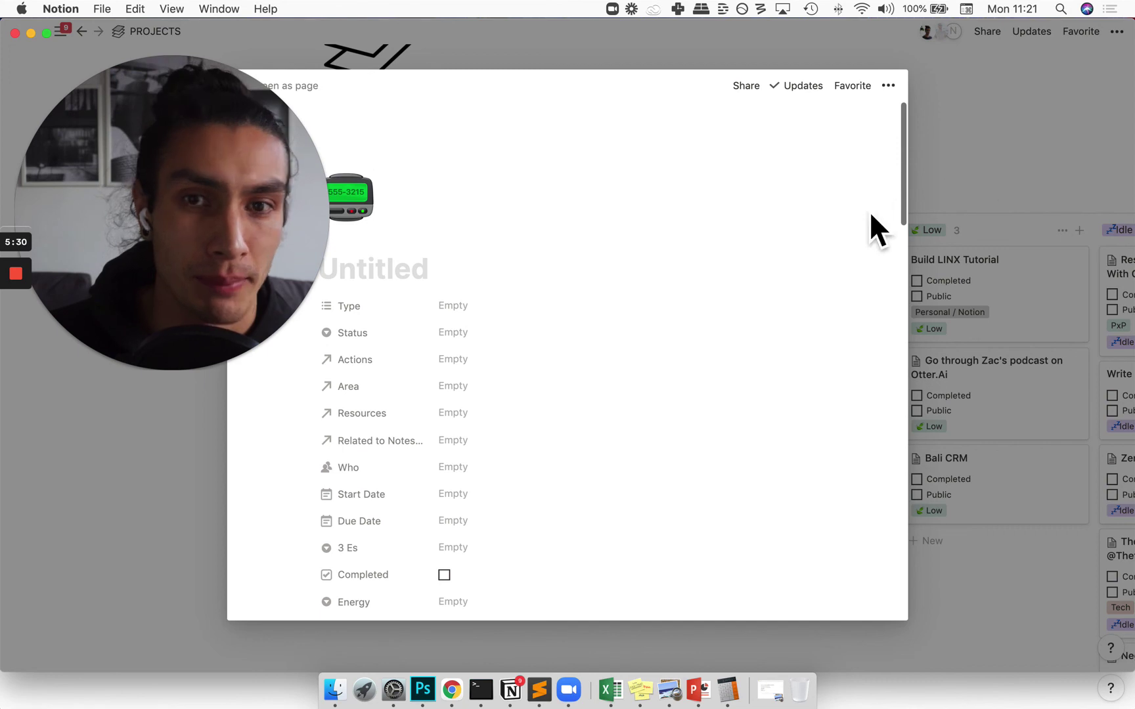
# Close the landing page and add a new page from the New Idea To Validate template
pyautogui.click(972, 170)
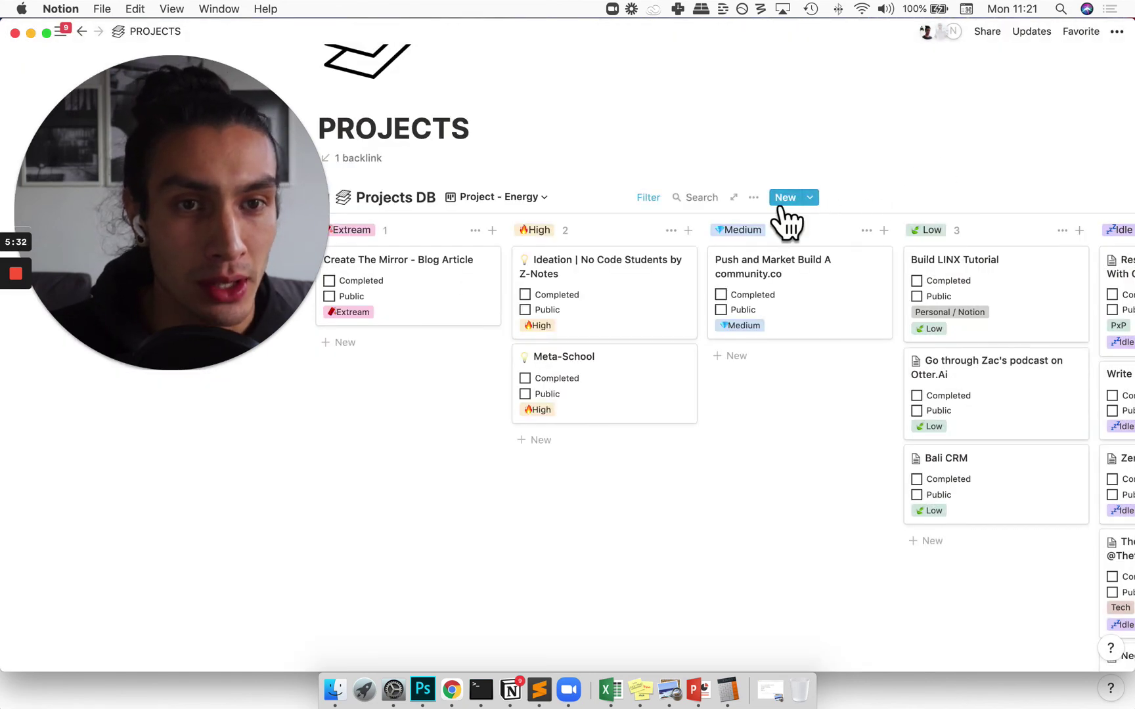
pyautogui.click(752, 197)
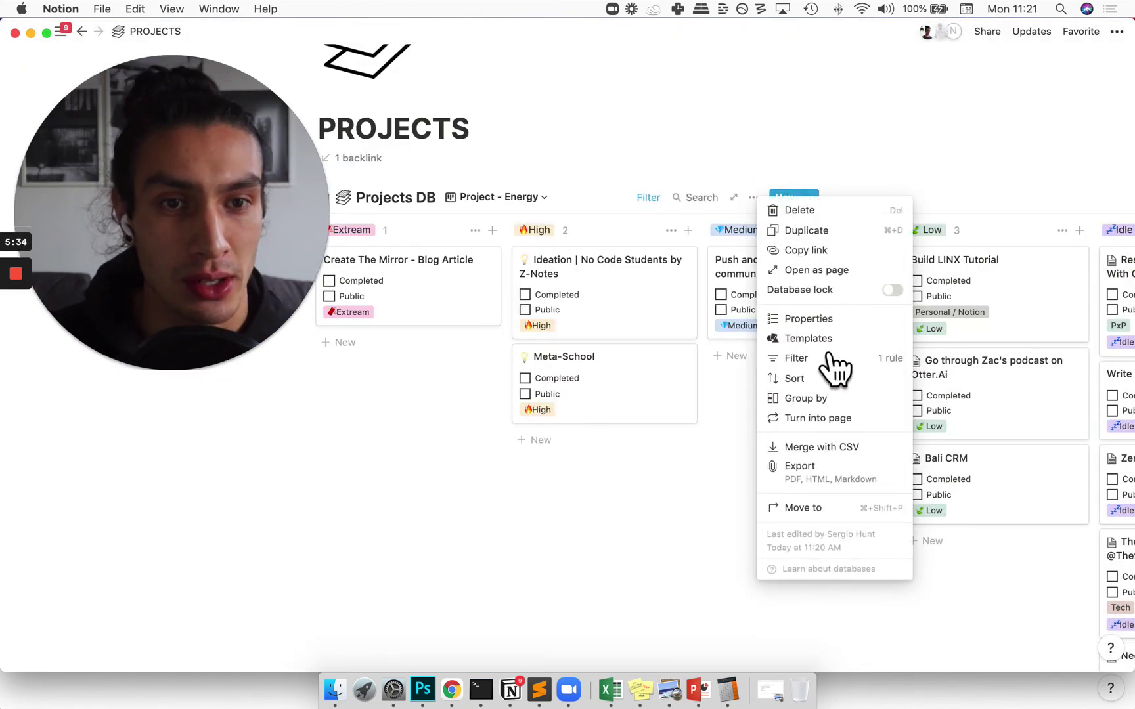
pyautogui.click(814, 339)
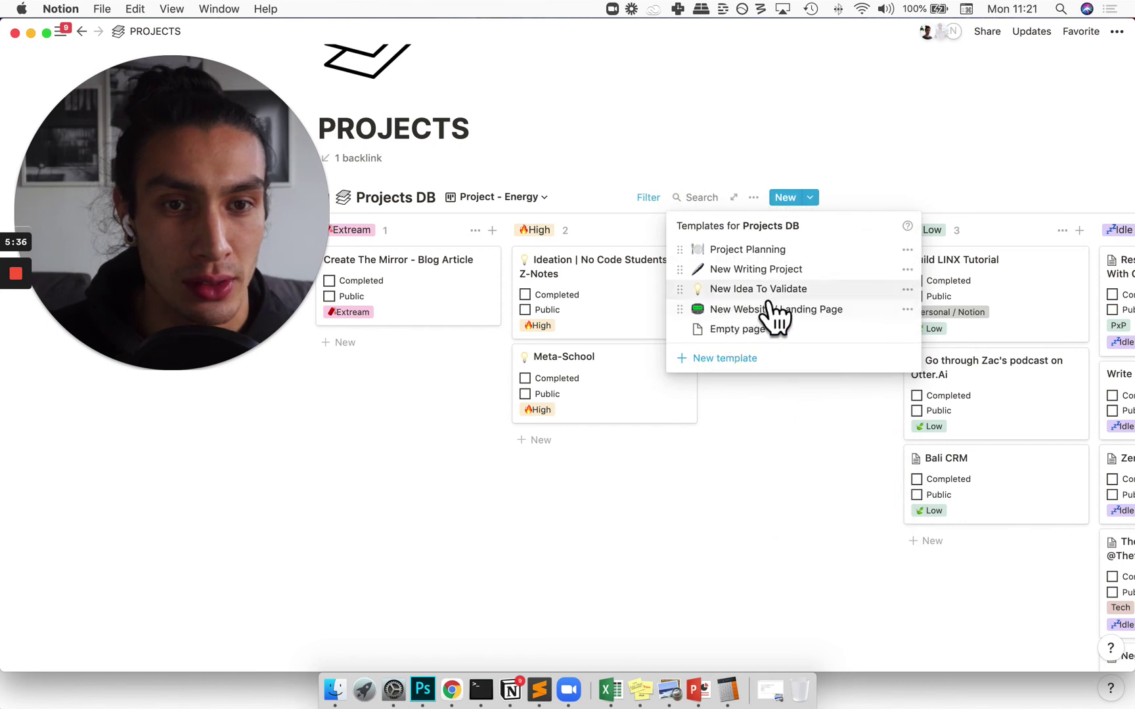
pyautogui.click(668, 295)
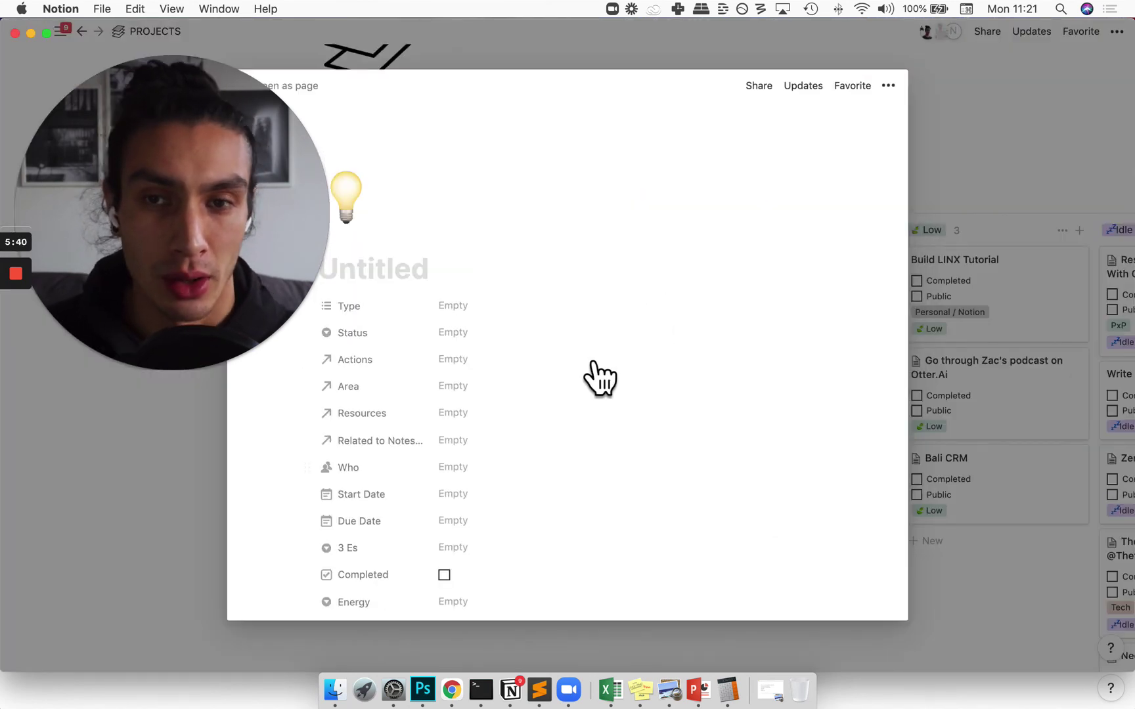
# Review the new page's sections, from Tagline down to the User Storyboard Frames 1–9
pyautogui.scroll(-5, 599, 379)
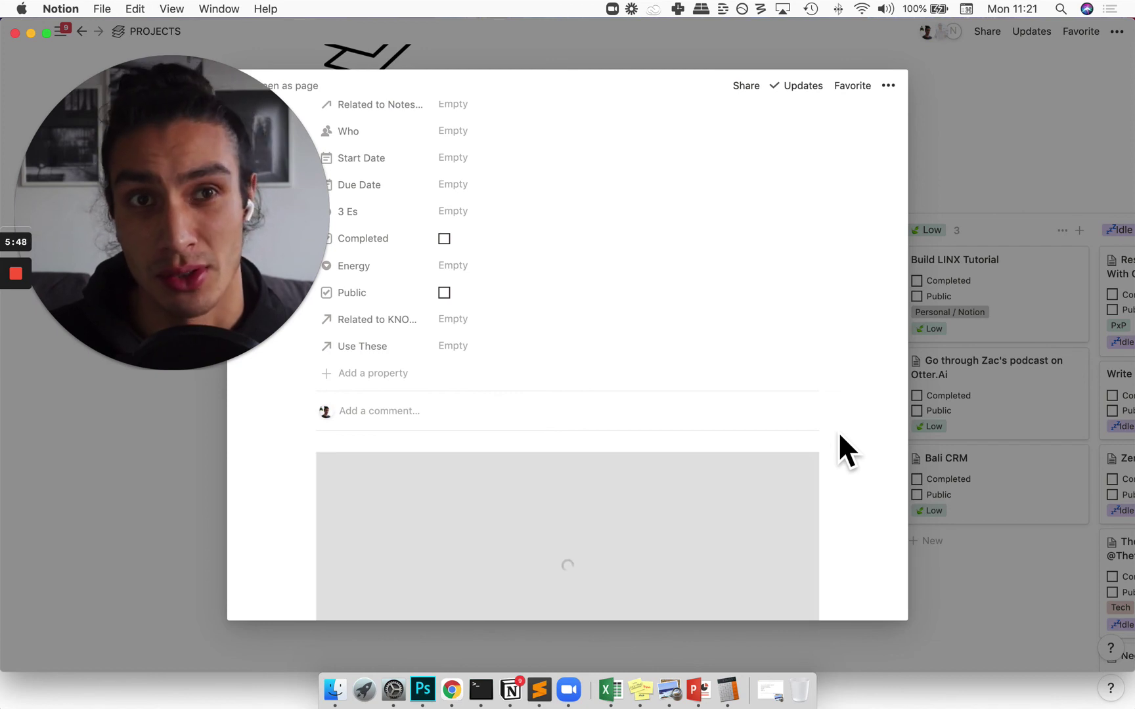
pyautogui.scroll(-2, 839, 434)
pyautogui.scroll(-3, 839, 434)
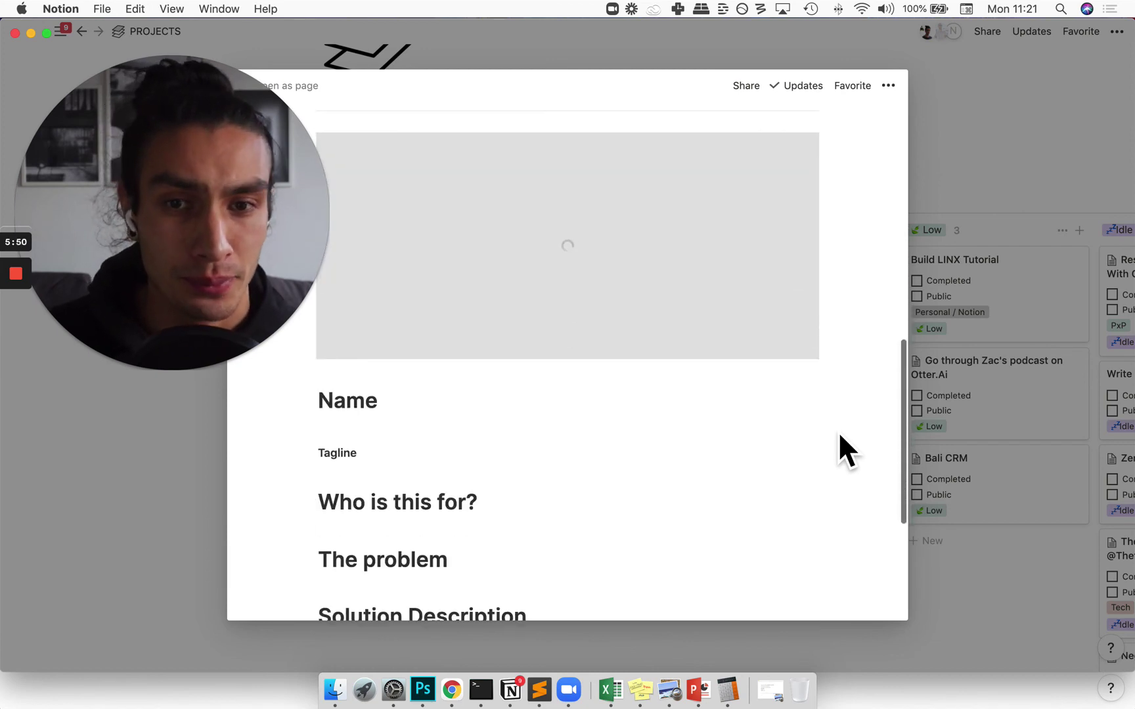
pyautogui.scroll(-3, 839, 435)
pyautogui.scroll(-1, 838, 431)
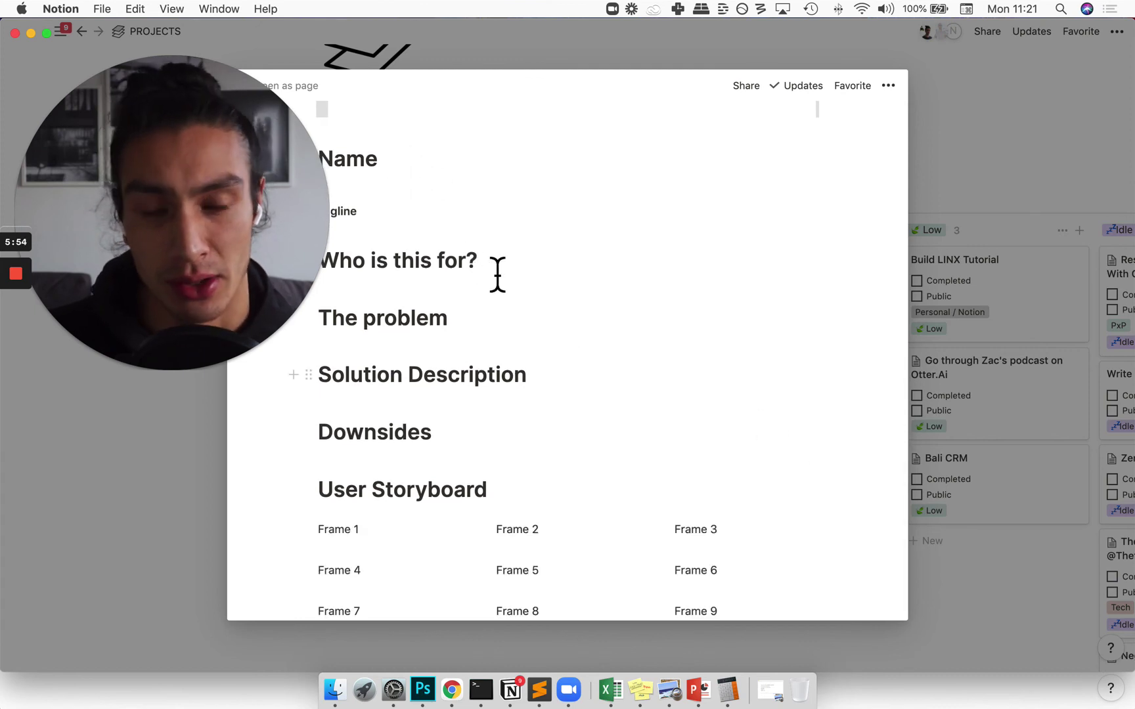
pyautogui.scroll(-2, 519, 325)
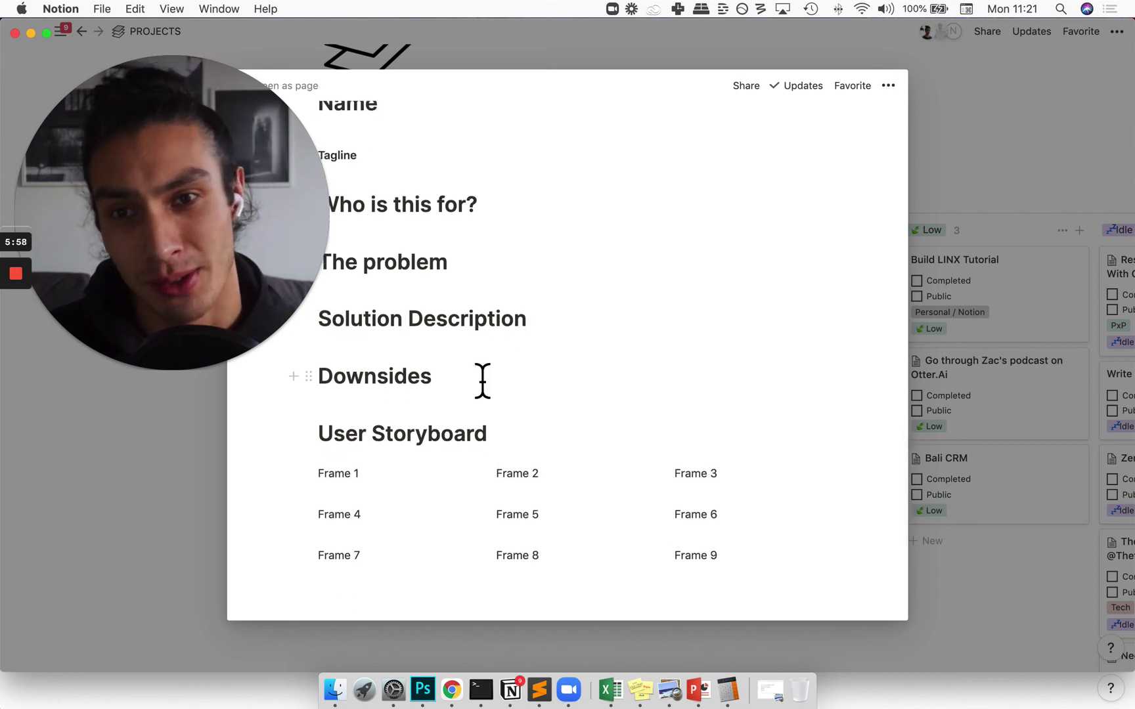
pyautogui.scroll(-1, 482, 381)
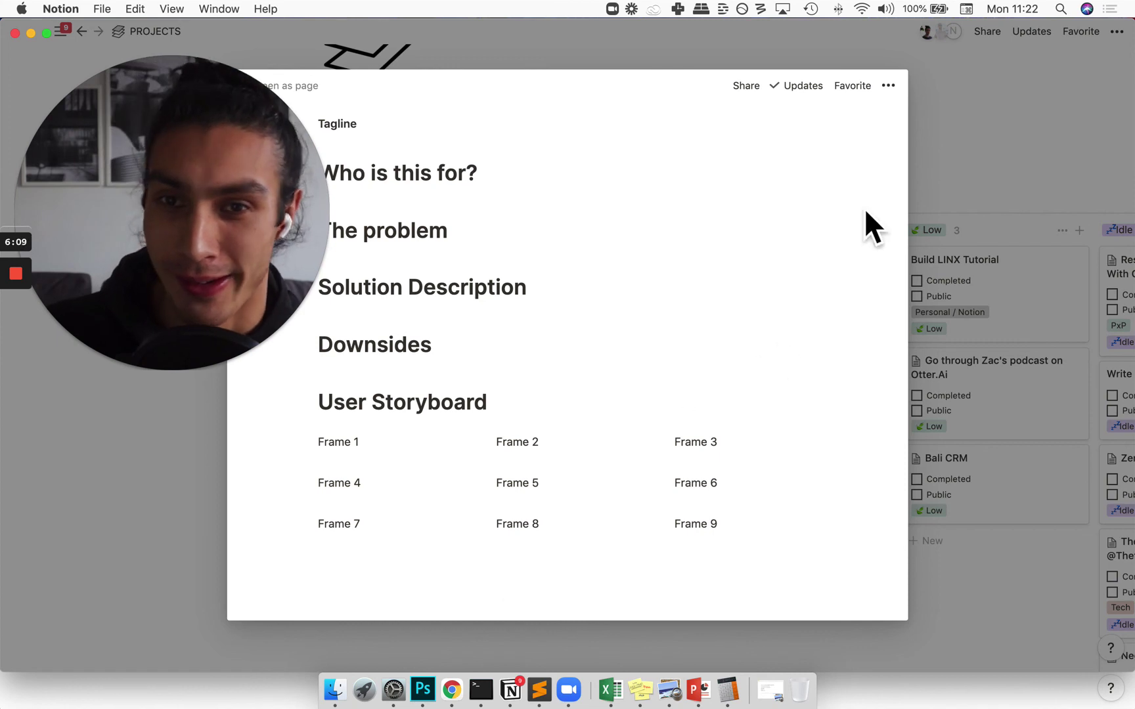
# Close the idea page and switch to the browser showing the Projects By Energy [Template] board
pyautogui.click(914, 195)
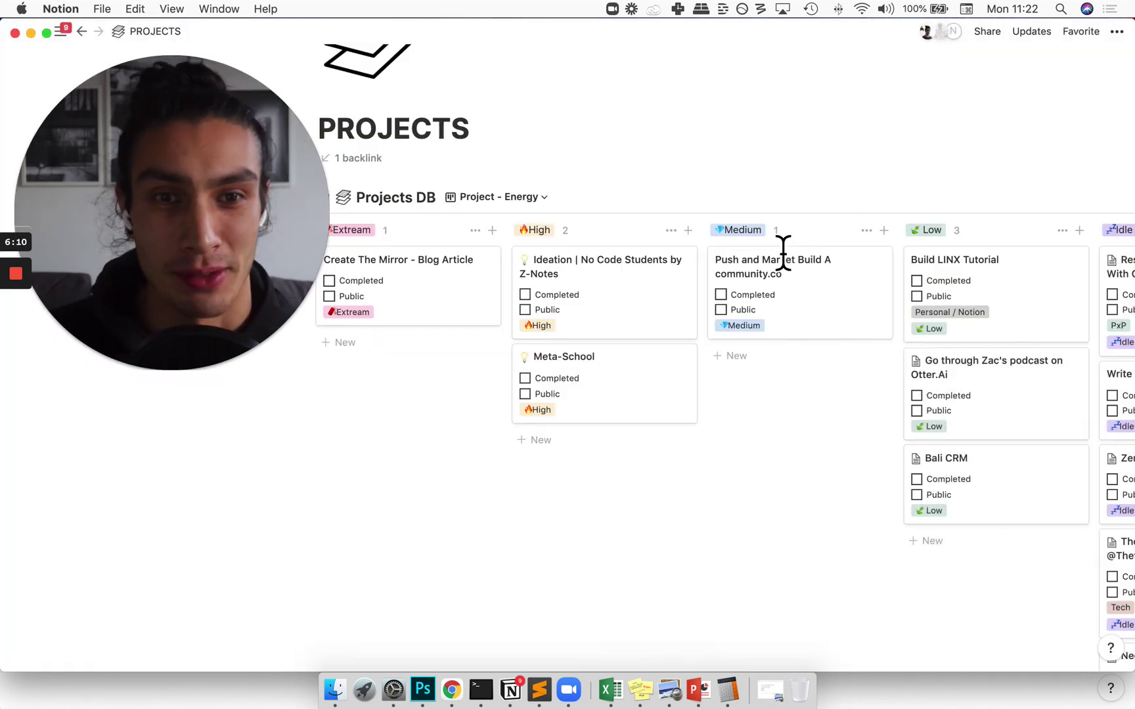
pyautogui.scroll(-2, 657, 327)
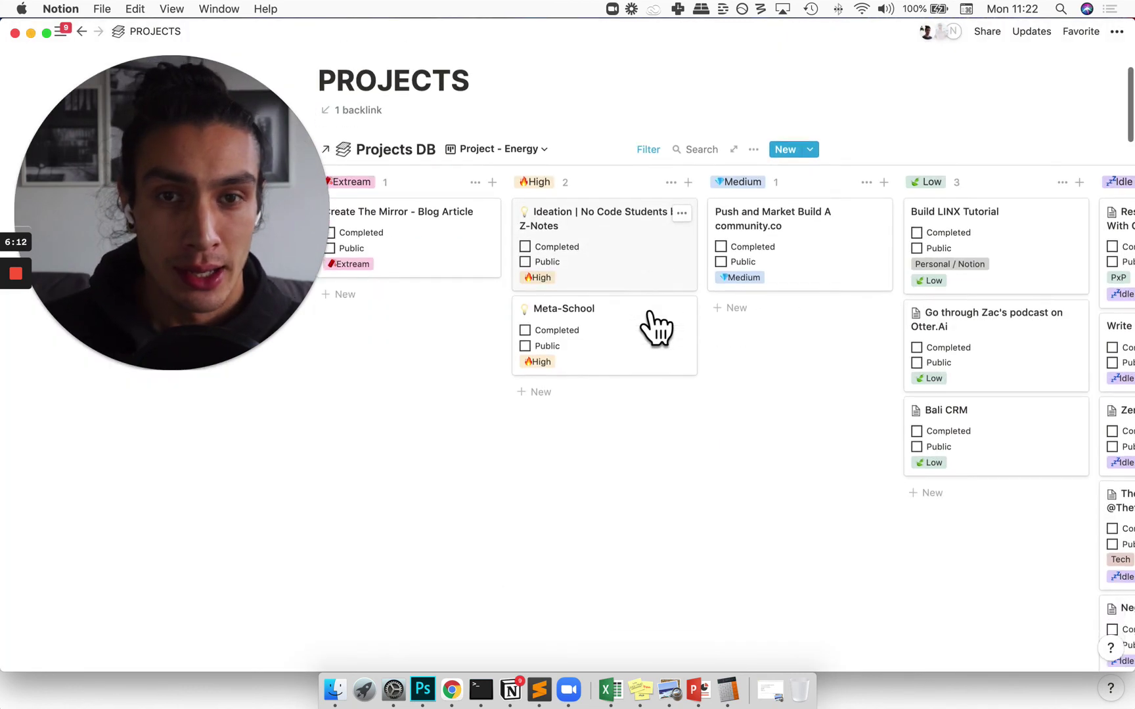
pyautogui.scroll(4, 657, 327)
pyautogui.scroll(2, 816, 350)
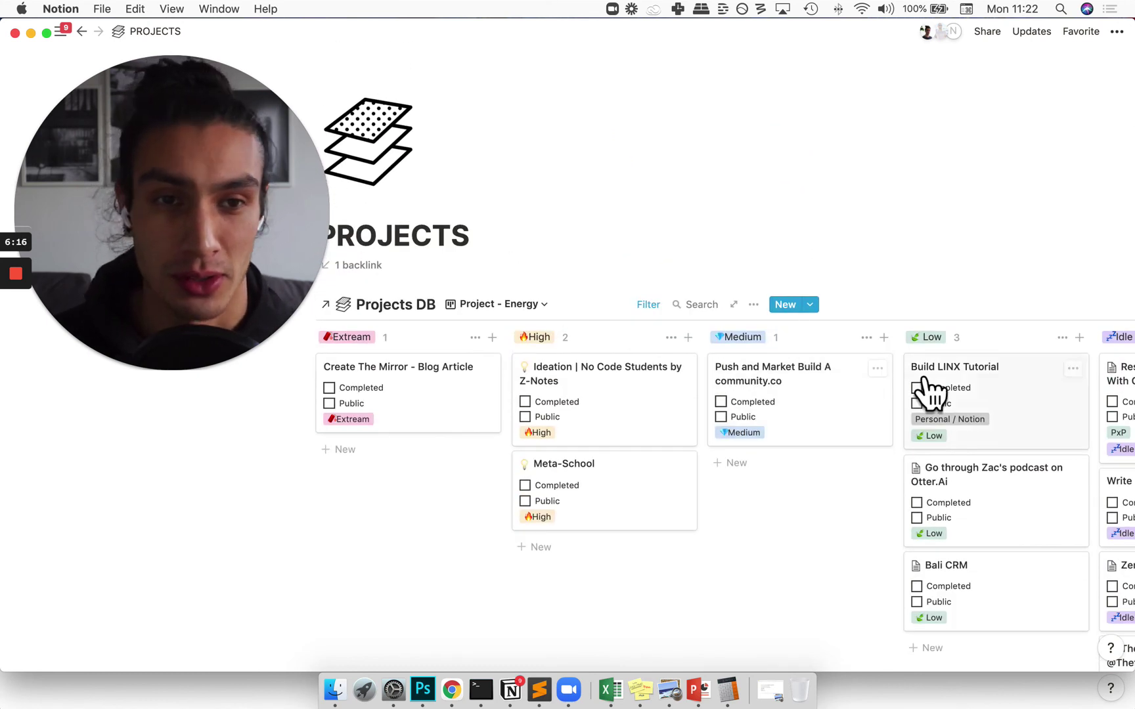
pyautogui.moveTo(597, 41); pyautogui.dragTo(589, 100)
pyautogui.click(588, 77)
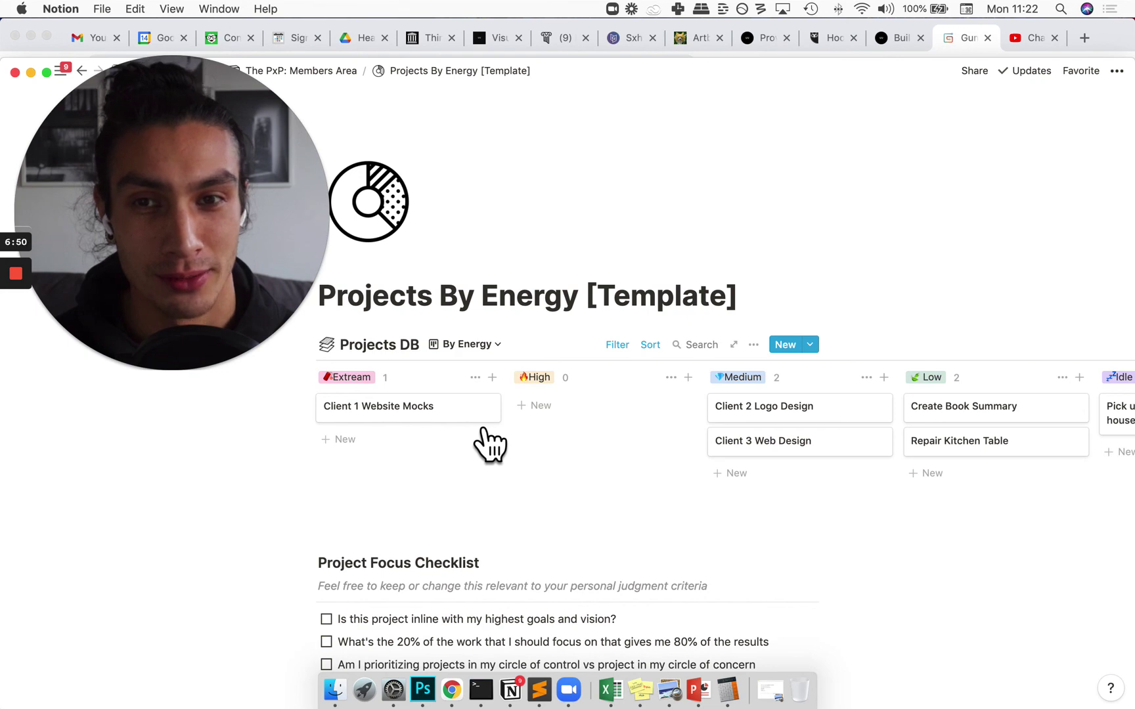
pyautogui.moveTo(22, 284)
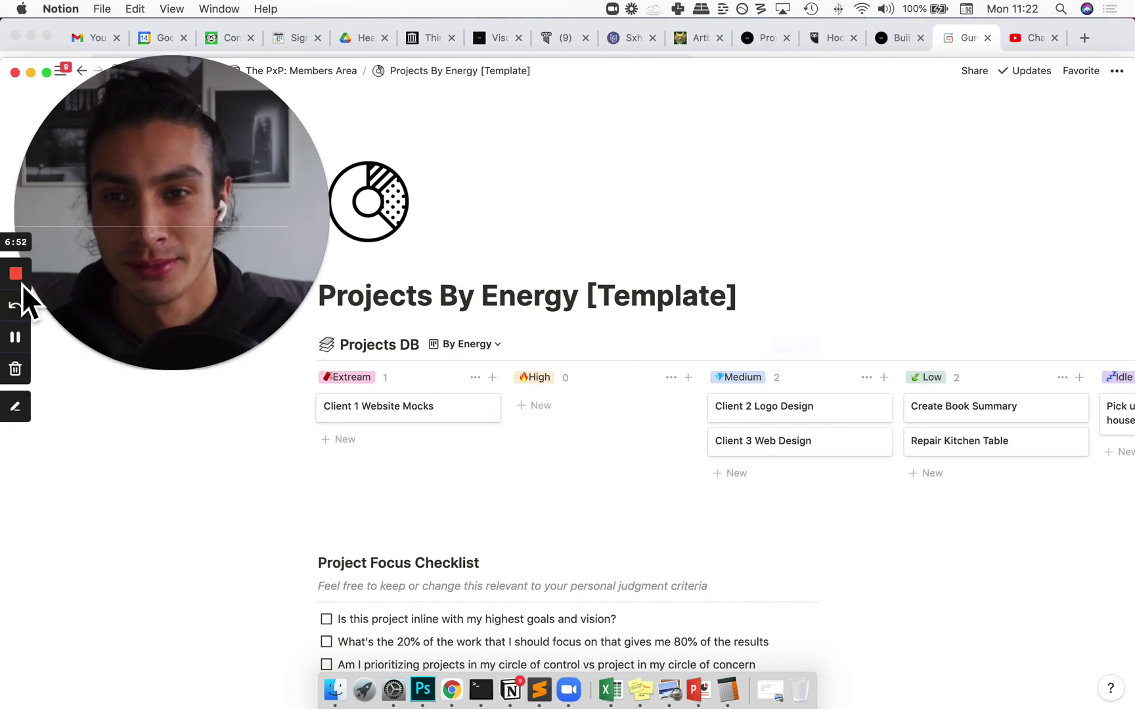